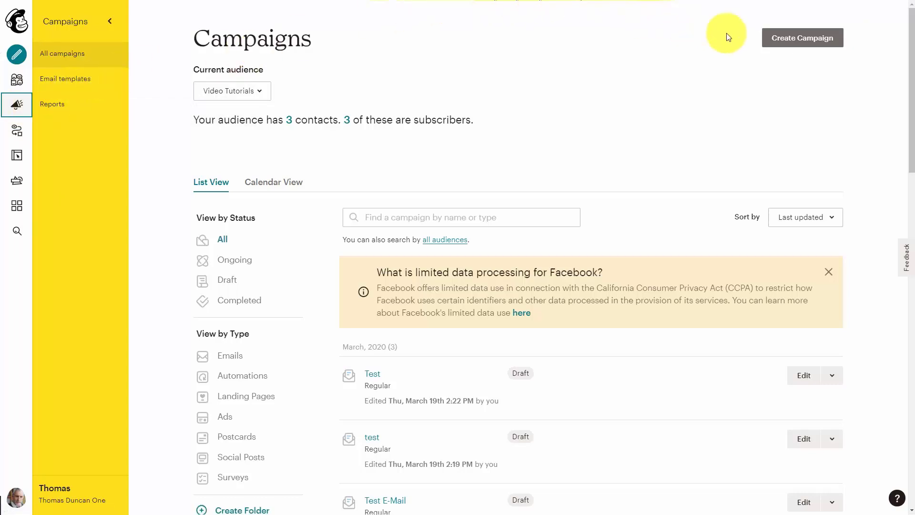
Create a regular email campaign named "Video Tutorials Live"
{"action": "left_click", "coordinate": [767, 42]}
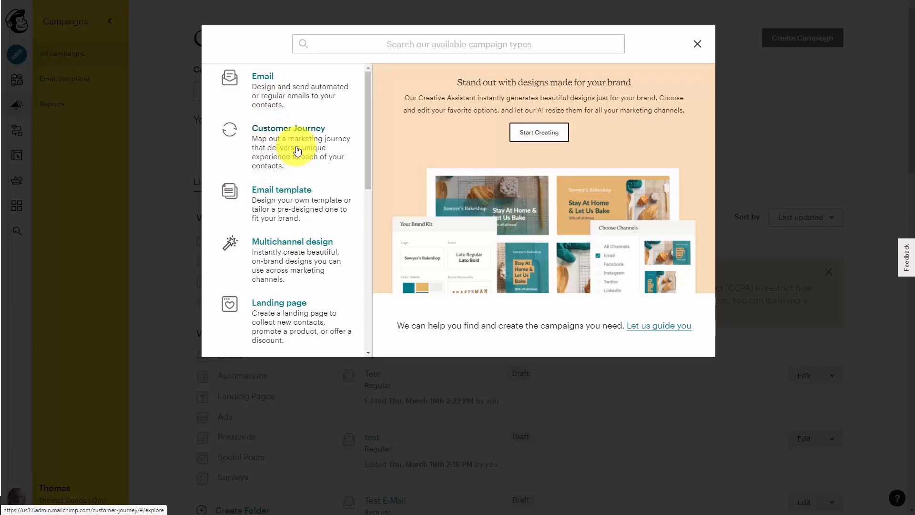
{"action": "scroll", "coordinate": [295, 158], "scroll_direction": "down", "scroll_amount": 1}
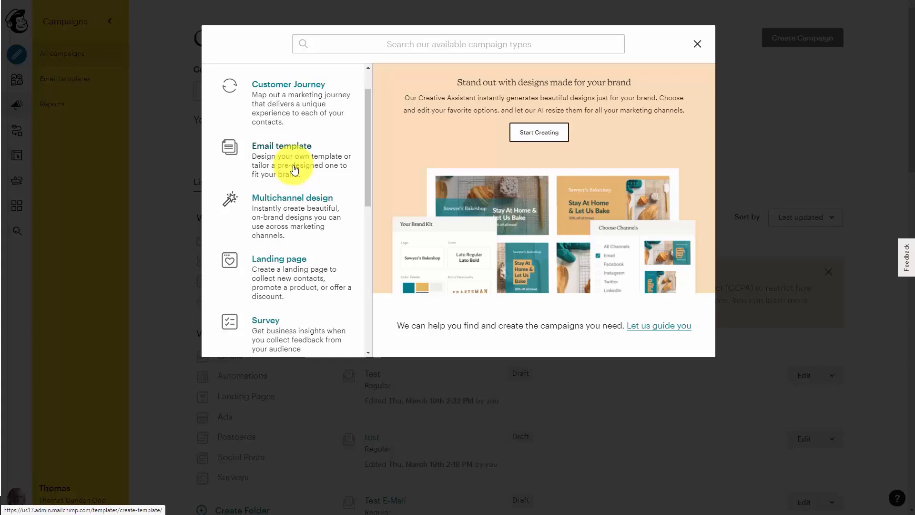
{"action": "scroll", "coordinate": [294, 169], "scroll_direction": "up", "scroll_amount": 1}
{"action": "scroll", "coordinate": [294, 169], "scroll_direction": "down", "scroll_amount": 8}
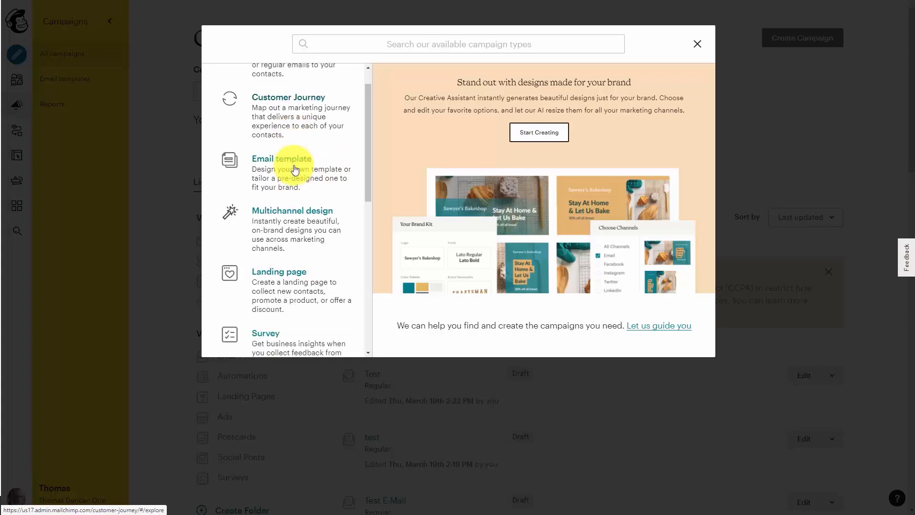
{"action": "scroll", "coordinate": [294, 169], "scroll_direction": "up", "scroll_amount": 8}
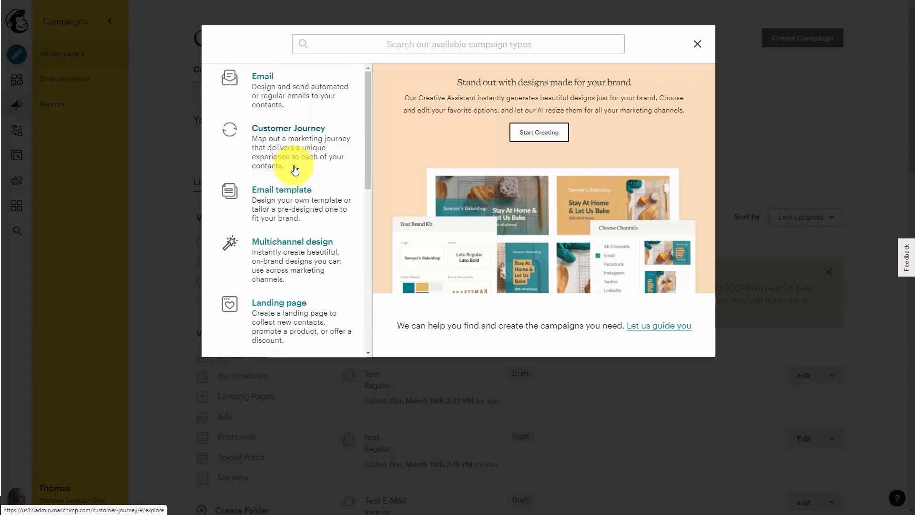
{"action": "left_click", "coordinate": [277, 99]}
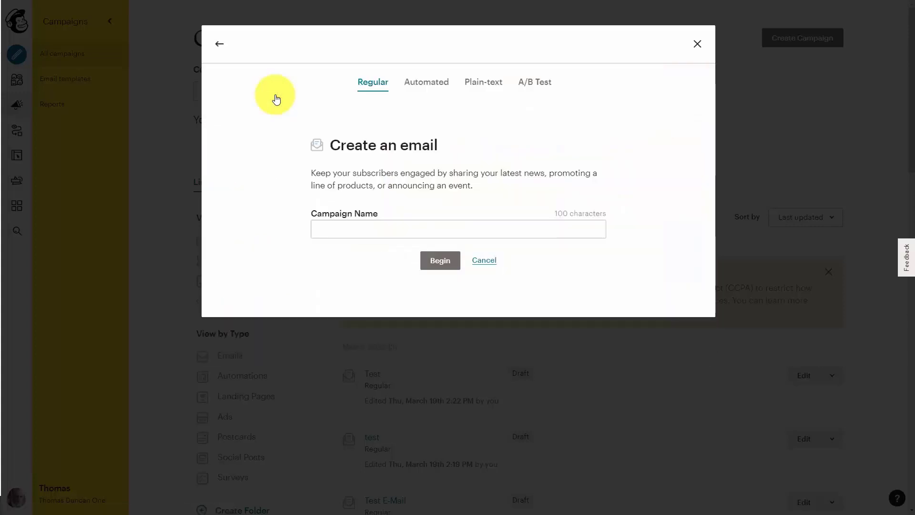
{"action": "left_click", "coordinate": [357, 235]}
{"action": "type", "text": "Video Tutorials Live"}
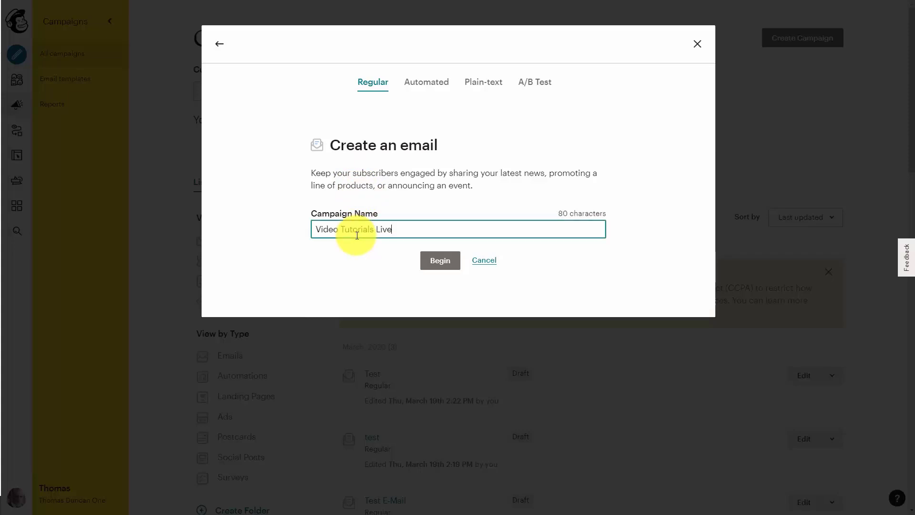
{"action": "left_click", "coordinate": [440, 260]}
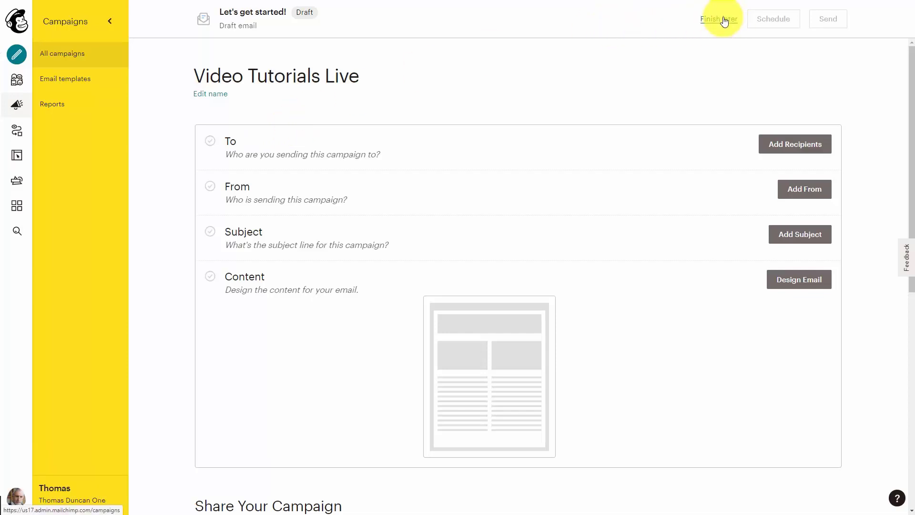
Set the campaign's recipients to the Video Tutorials audience, limited to contacts with the eventfortutorials tag
{"action": "left_click", "coordinate": [779, 145]}
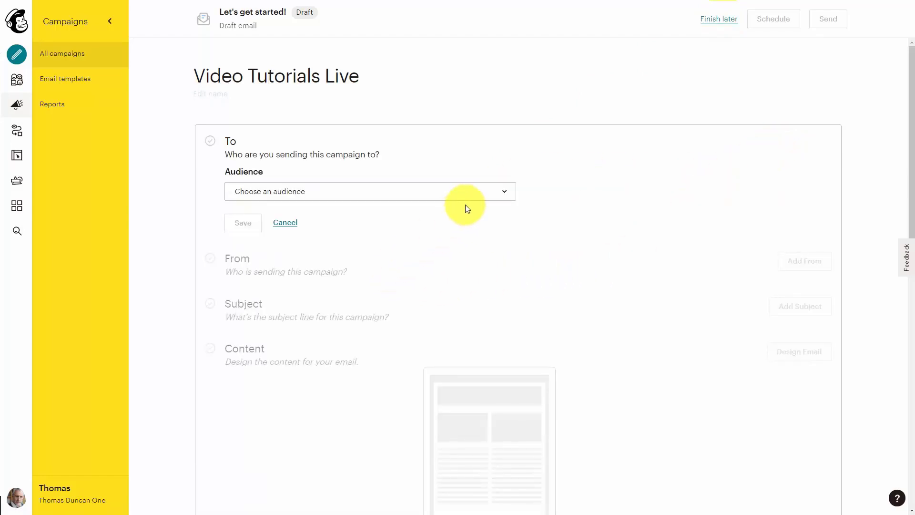
{"action": "left_click", "coordinate": [487, 193]}
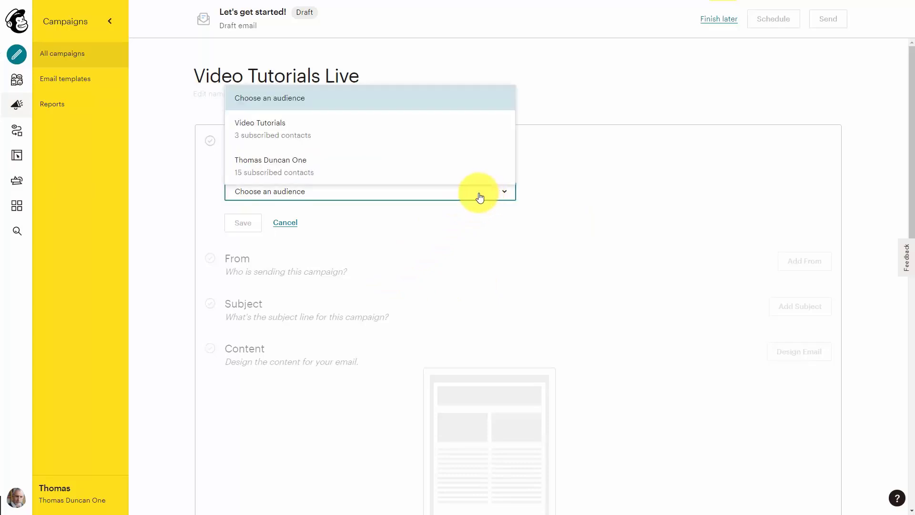
{"action": "left_click", "coordinate": [290, 136]}
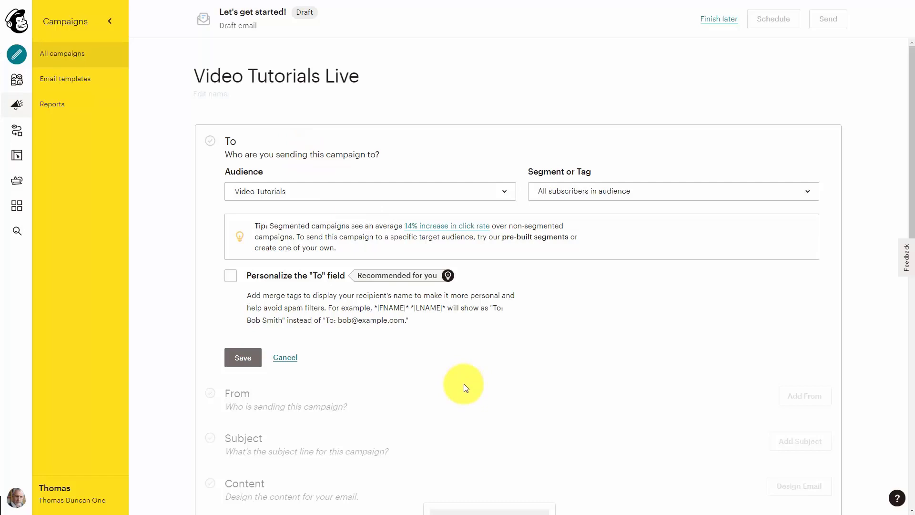
{"action": "left_click", "coordinate": [596, 192]}
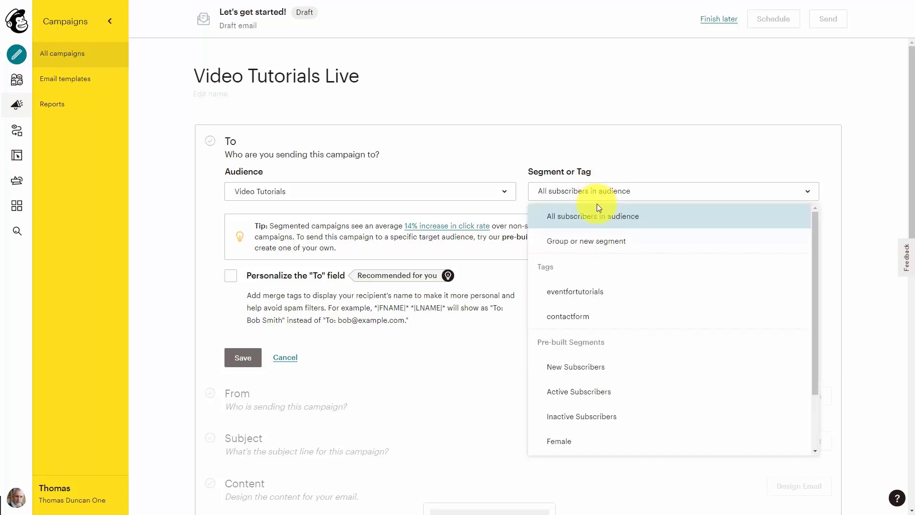
{"action": "left_click", "coordinate": [592, 295]}
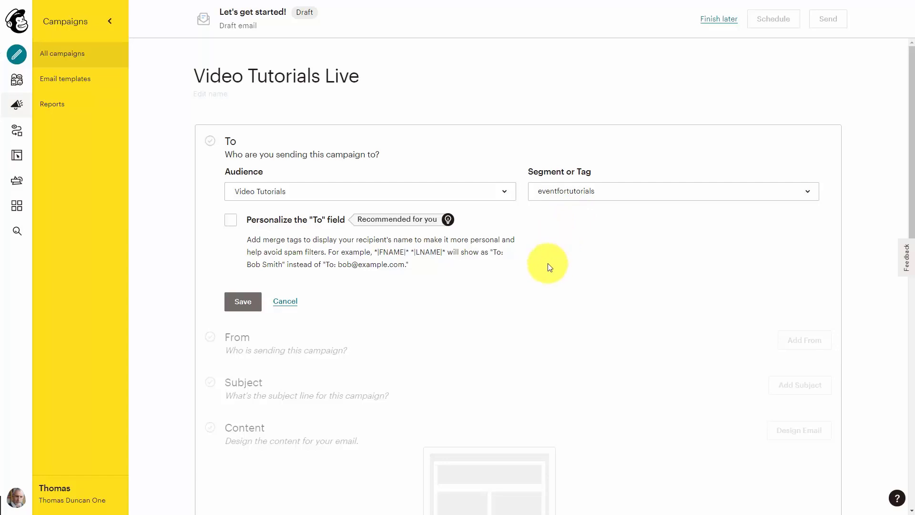
Personalize the "To" field with the *|FNAME|* merge tag and save the recipient settings
{"action": "left_click", "coordinate": [263, 262]}
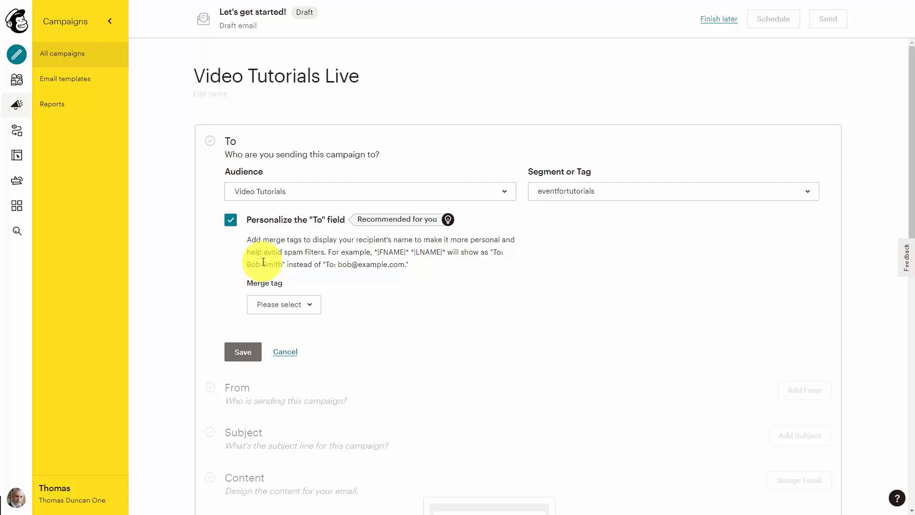
{"action": "key", "text": "space"}
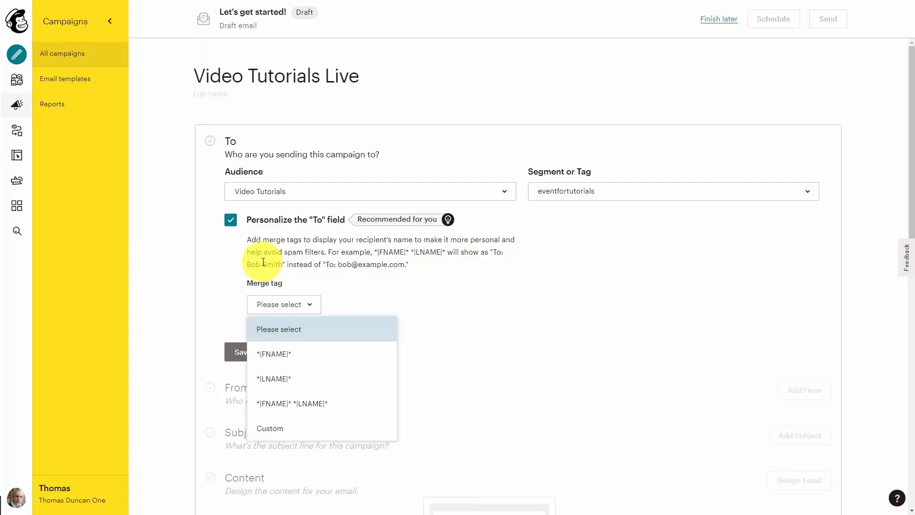
{"action": "key", "text": "Down"}
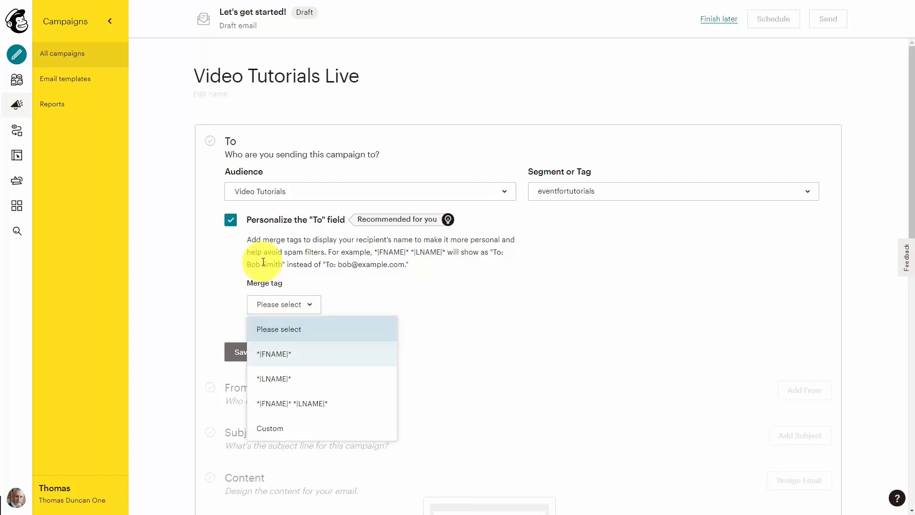
{"action": "key", "text": "Return"}
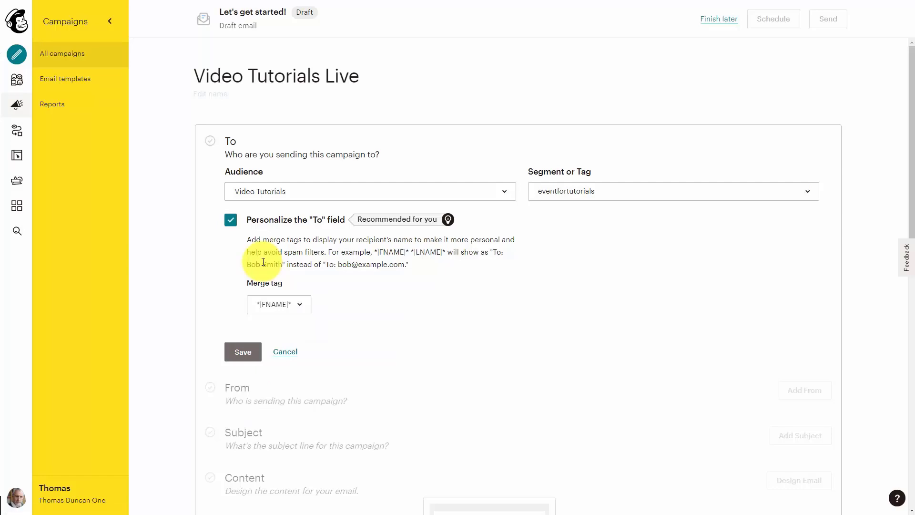
{"action": "key", "text": "space"}
{"action": "key", "text": "Down"}
{"action": "key", "text": "Down"}
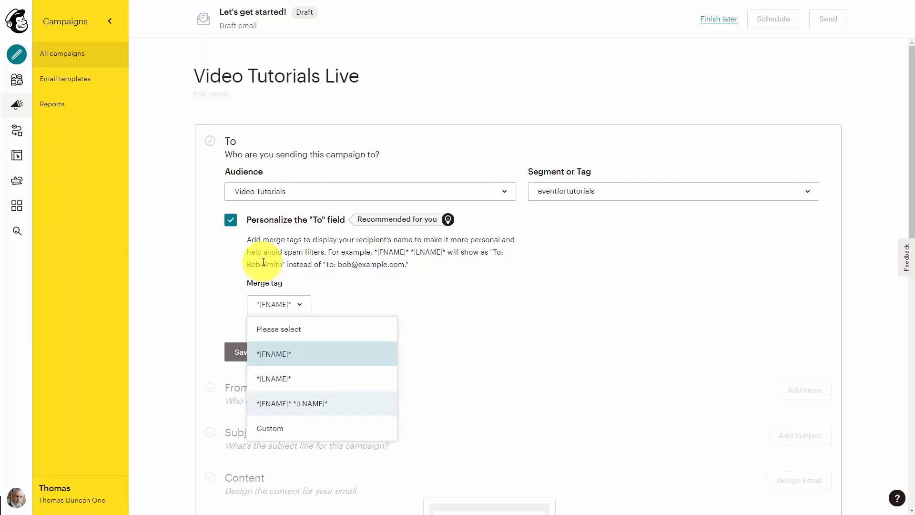
{"action": "key", "text": "Down"}
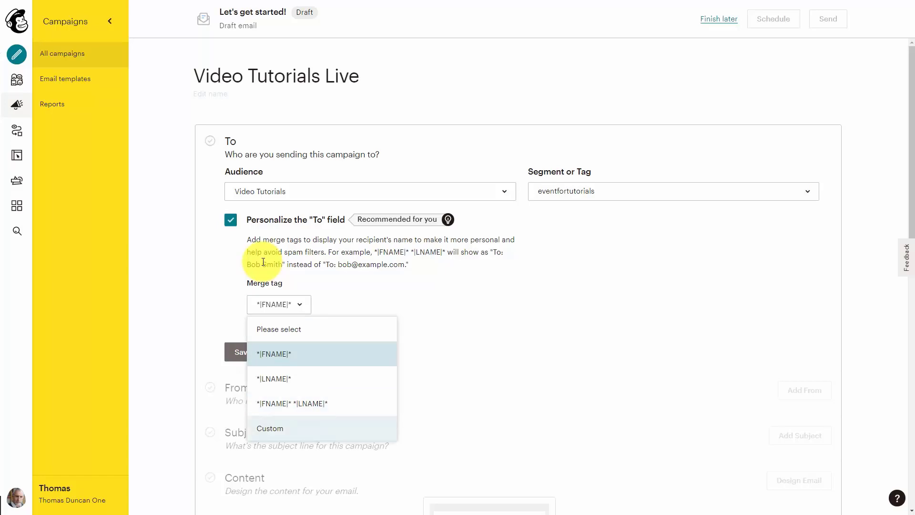
{"action": "key", "text": "Up"}
{"action": "key", "text": "Up"}
{"action": "key", "text": "Return"}
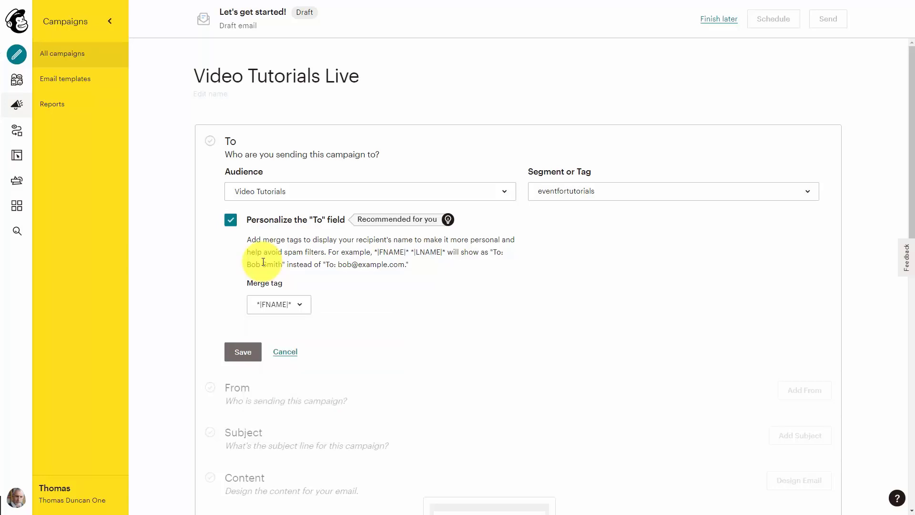
{"action": "scroll", "coordinate": [248, 344], "scroll_direction": "down", "scroll_amount": 2}
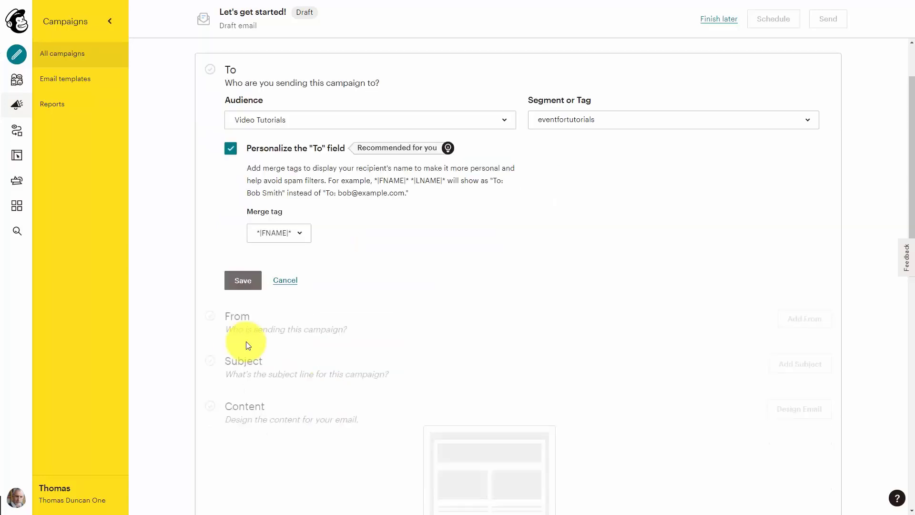
{"action": "left_click", "coordinate": [237, 283]}
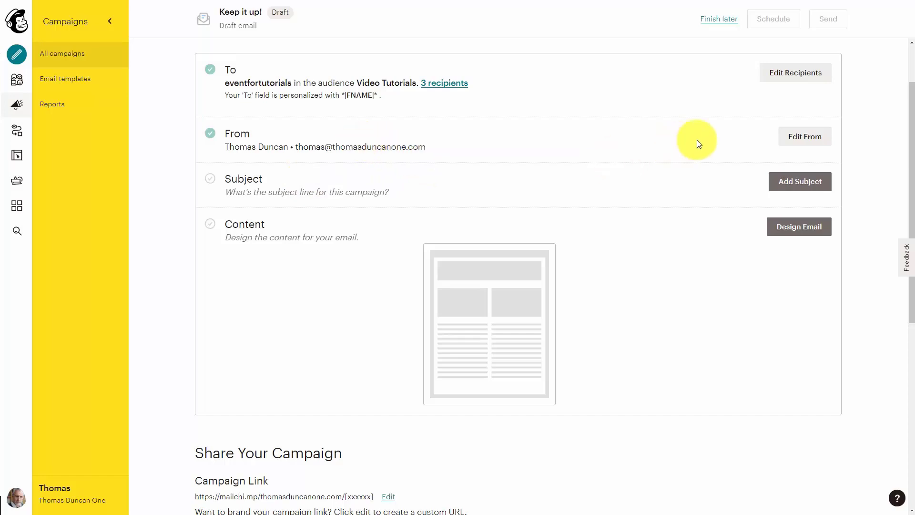
Confirm the sender details and save the subject "How to Create Great Tutorials" with preview text "Actionable Instructions to Use Your Content"
{"action": "left_click", "coordinate": [792, 138]}
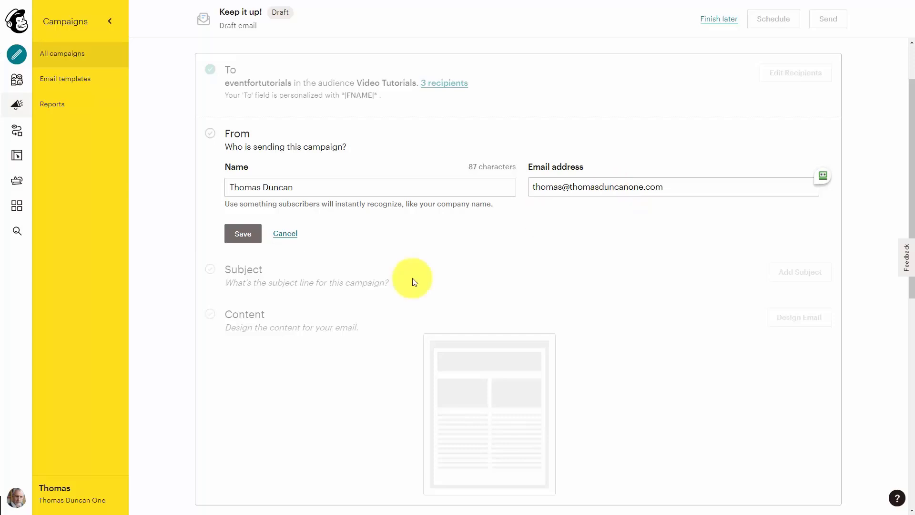
{"action": "key", "text": "Return"}
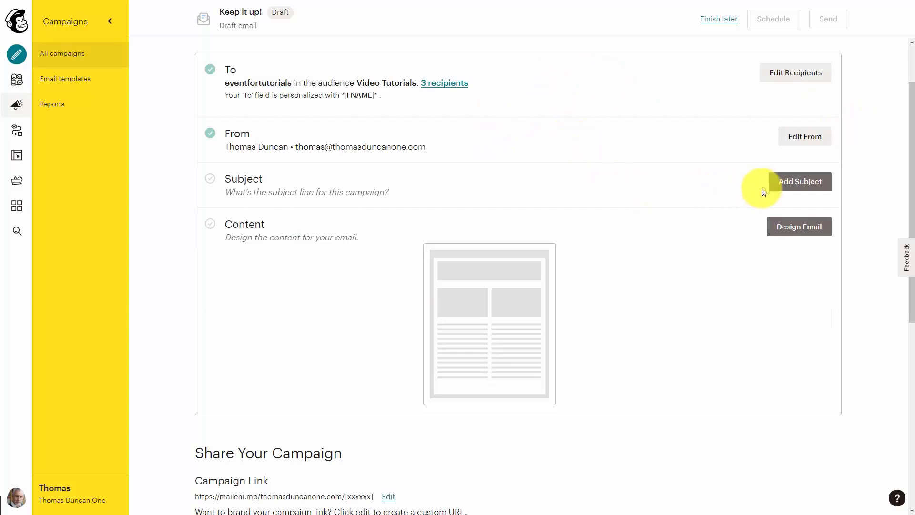
{"action": "left_click", "coordinate": [778, 181]}
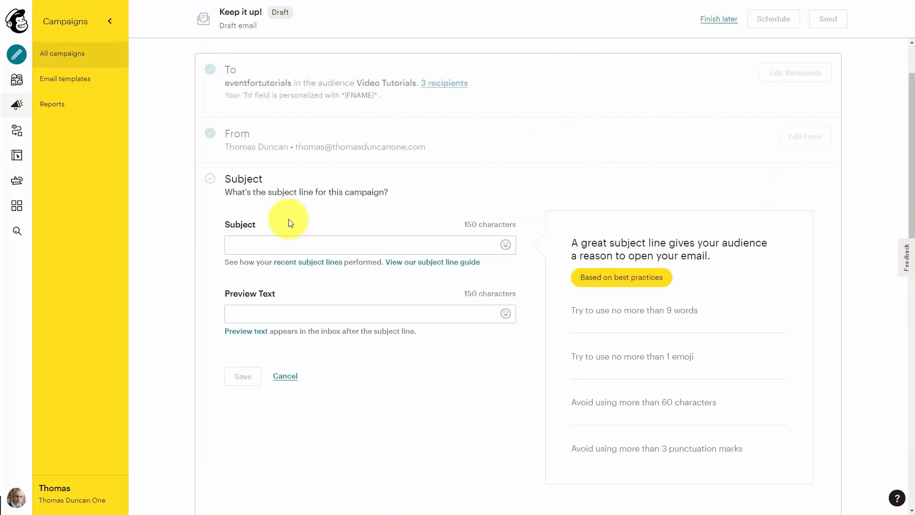
{"action": "left_click", "coordinate": [274, 247]}
{"action": "type", "text": "How to Create Great Tutorials"}
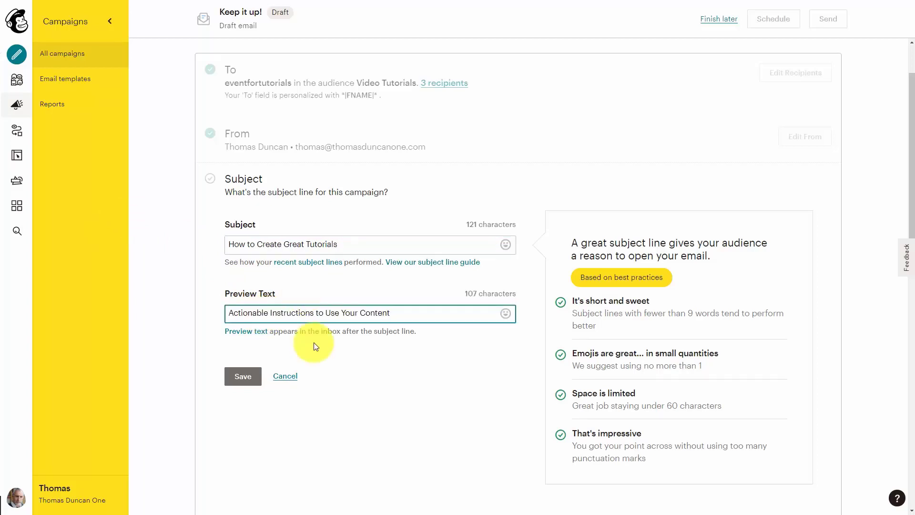
{"action": "key", "text": "Return"}
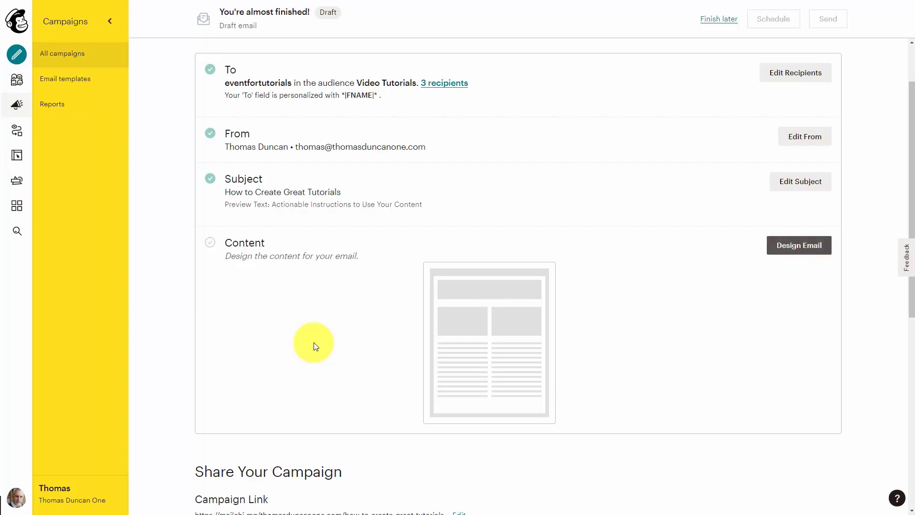
Start designing the email content from the basic Simple Text layout
{"action": "key", "text": "Return"}
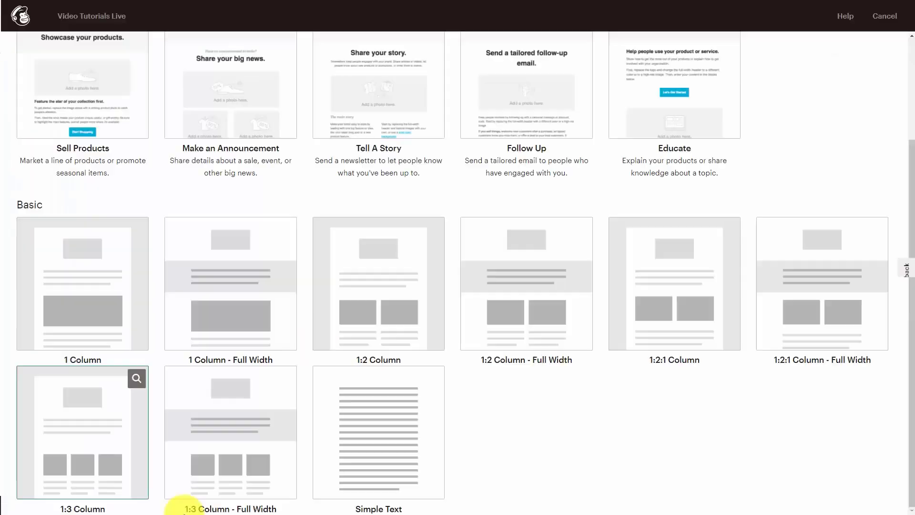
{"action": "scroll", "coordinate": [187, 507], "scroll_direction": "up", "scroll_amount": 3}
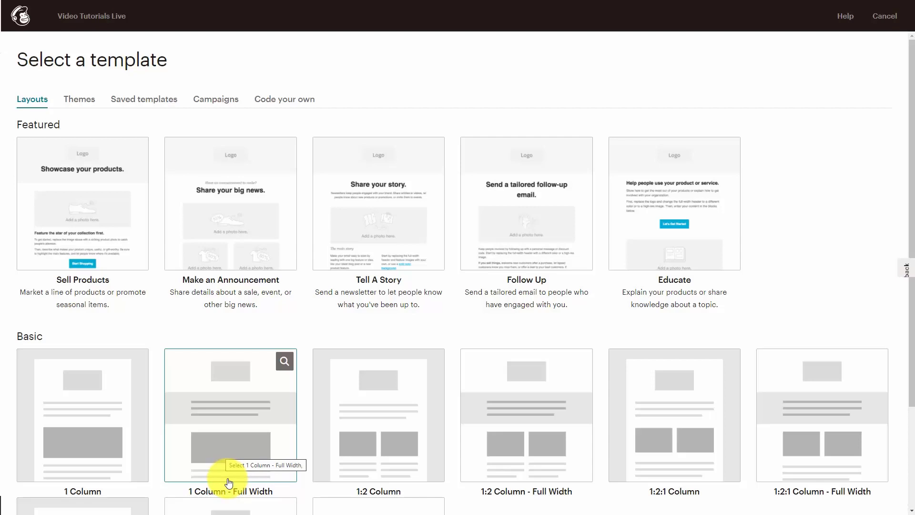
{"action": "scroll", "coordinate": [229, 484], "scroll_direction": "down", "scroll_amount": 3}
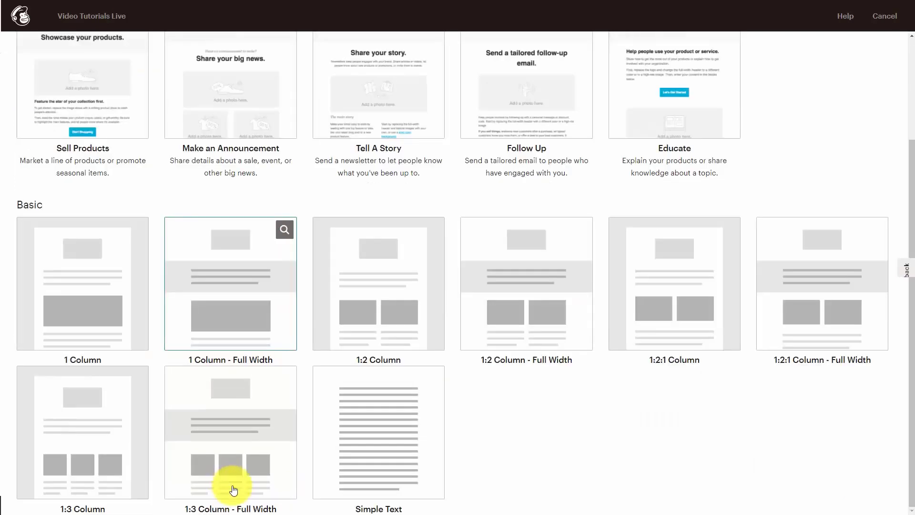
{"action": "left_click", "coordinate": [367, 437]}
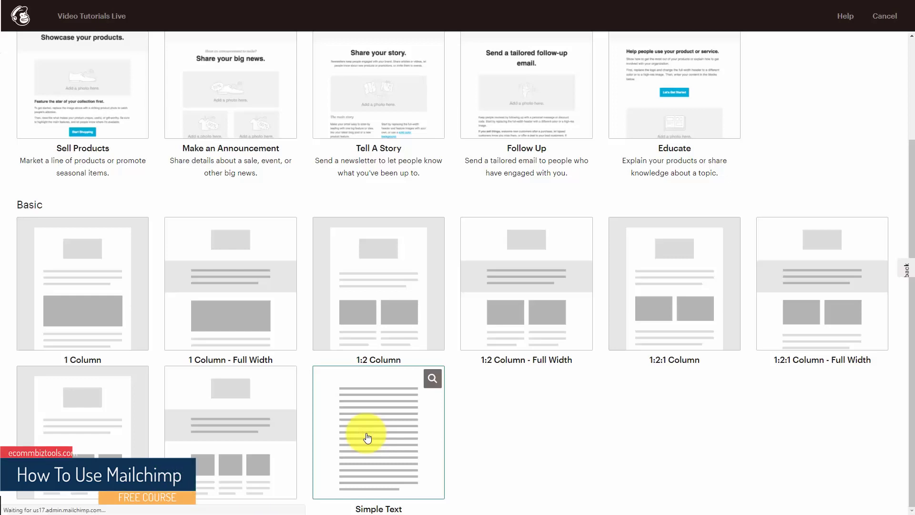
Delete the placeholder heading block and the body text block below it from the email, keeping the footer
{"action": "mouse_move", "coordinate": [117, 124]}
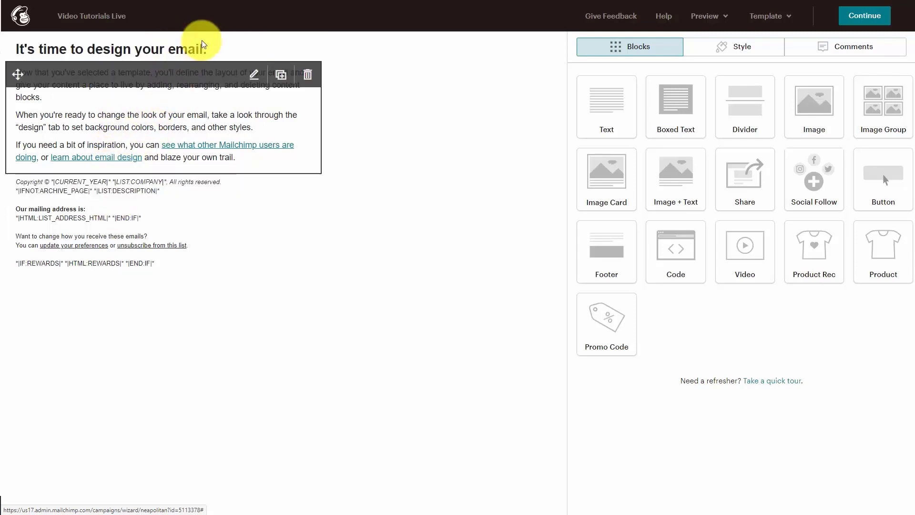
{"action": "left_click", "coordinate": [308, 52]}
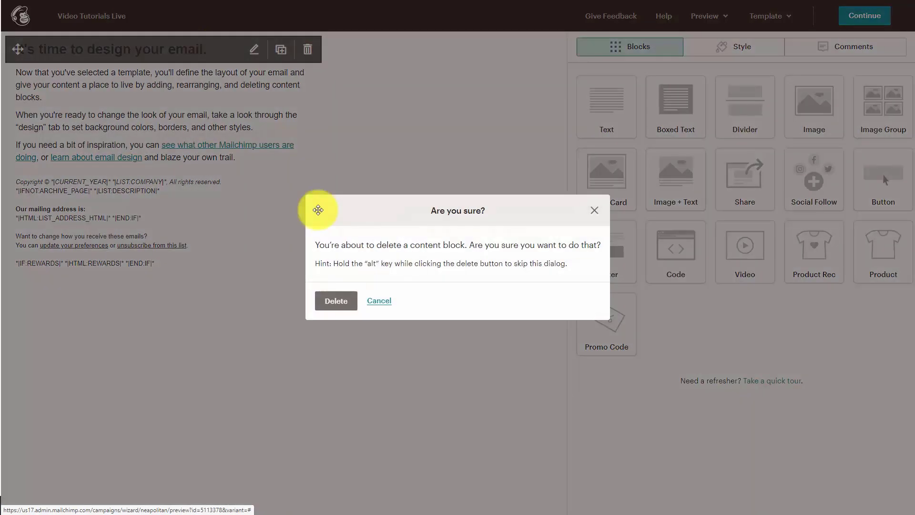
{"action": "left_click", "coordinate": [335, 300]}
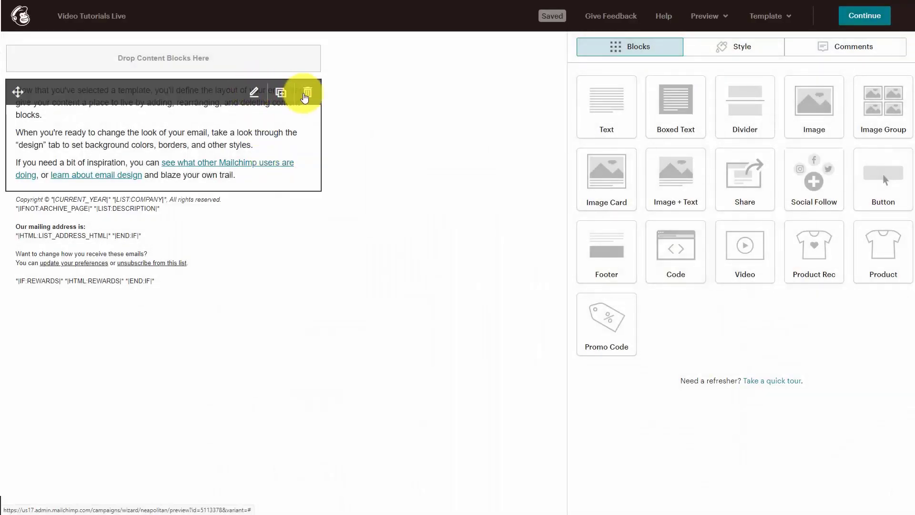
{"action": "left_click", "coordinate": [305, 95]}
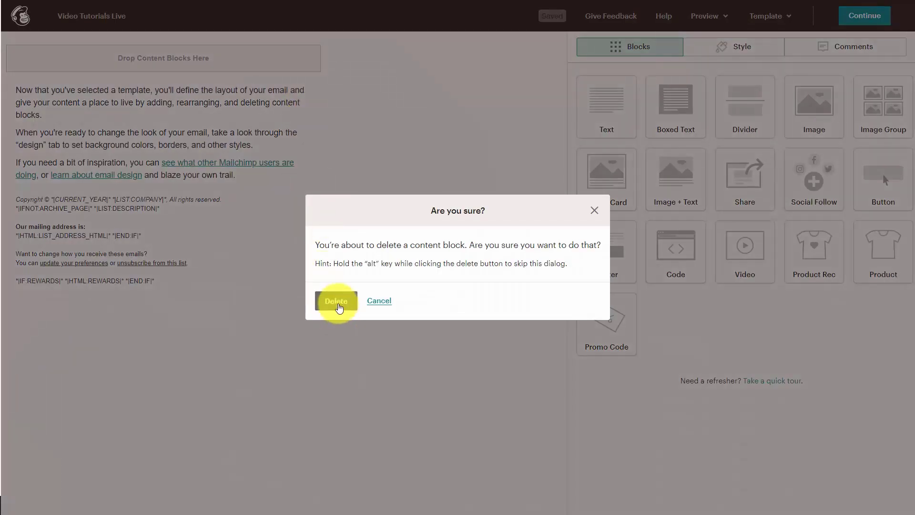
{"action": "left_click", "coordinate": [336, 300]}
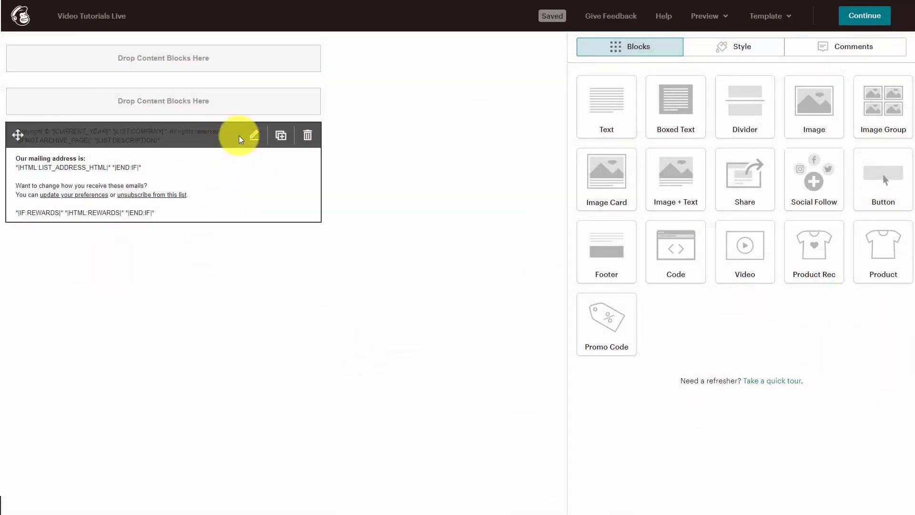
Delete the footer block from the email and confirm the removal
{"action": "left_click", "coordinate": [305, 136]}
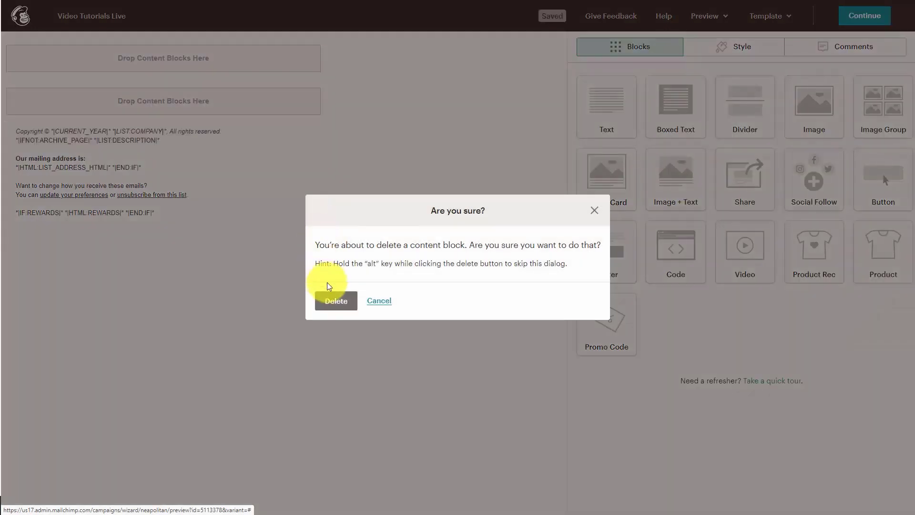
{"action": "left_click", "coordinate": [336, 300]}
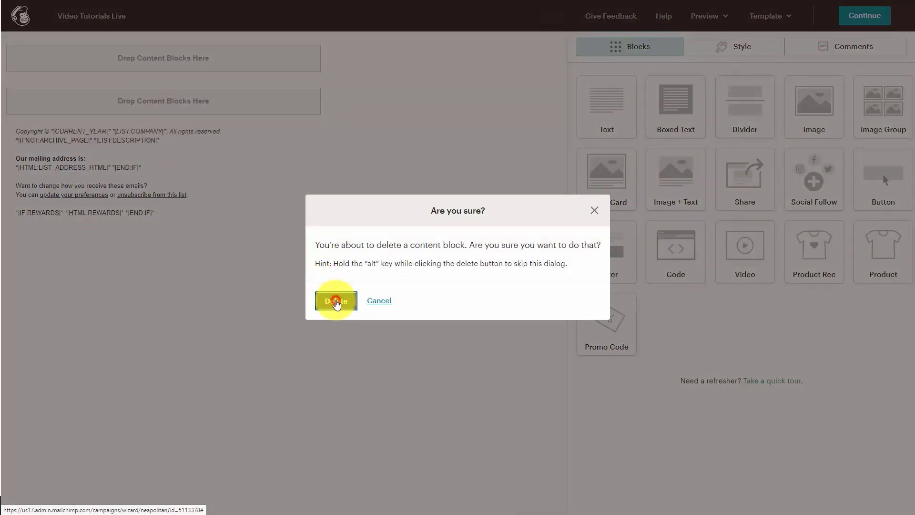
{"action": "left_click", "coordinate": [336, 301]}
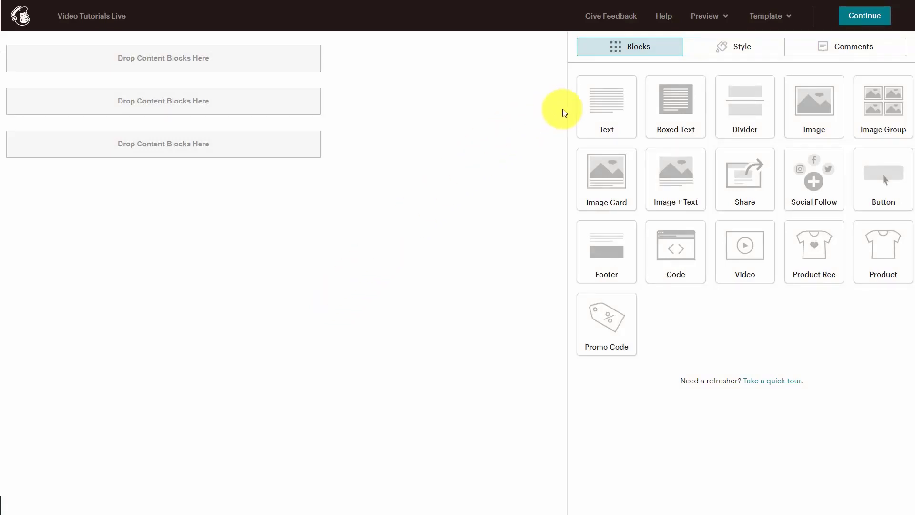
Add a Text block reading "Now is the time for all good men to come to the aid of their country." and save it
{"action": "left_click_drag", "start_coordinate": [597, 105], "coordinate": [93, 36]}
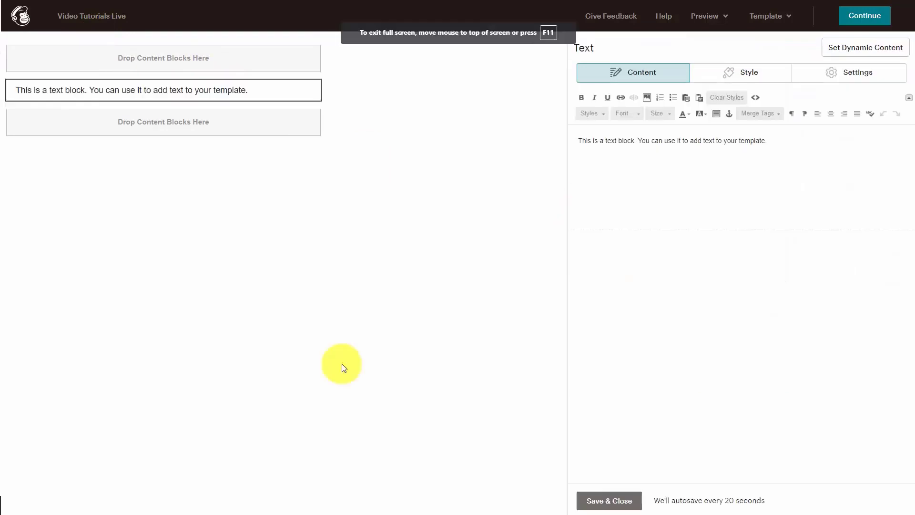
{"action": "left_click", "coordinate": [645, 140]}
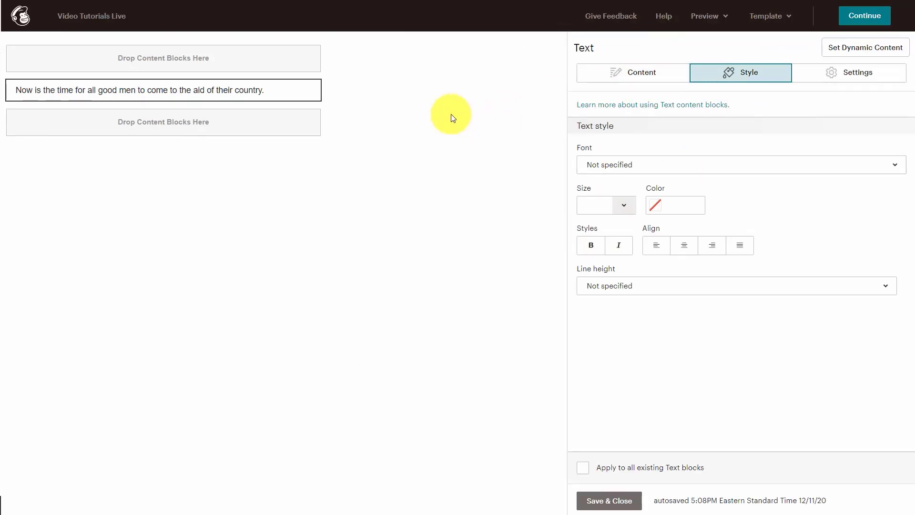
{"action": "left_click", "coordinate": [643, 72]}
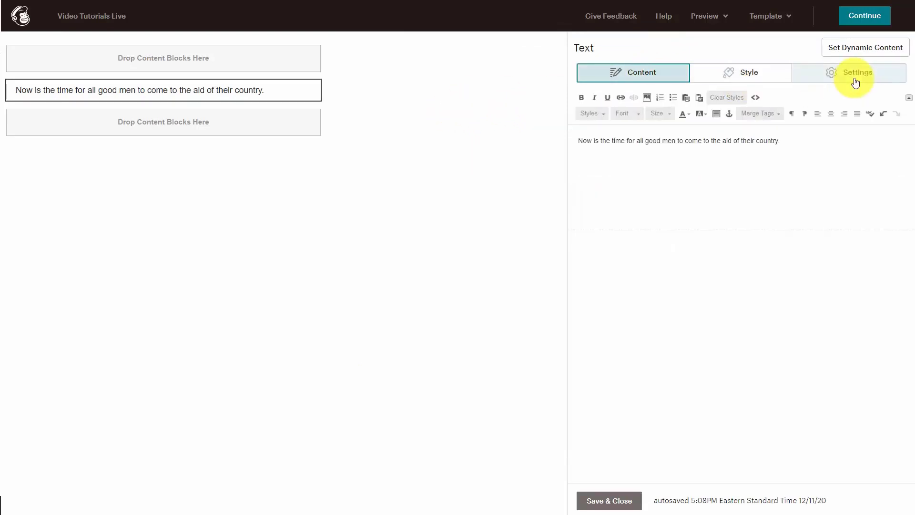
{"action": "left_click", "coordinate": [604, 507]}
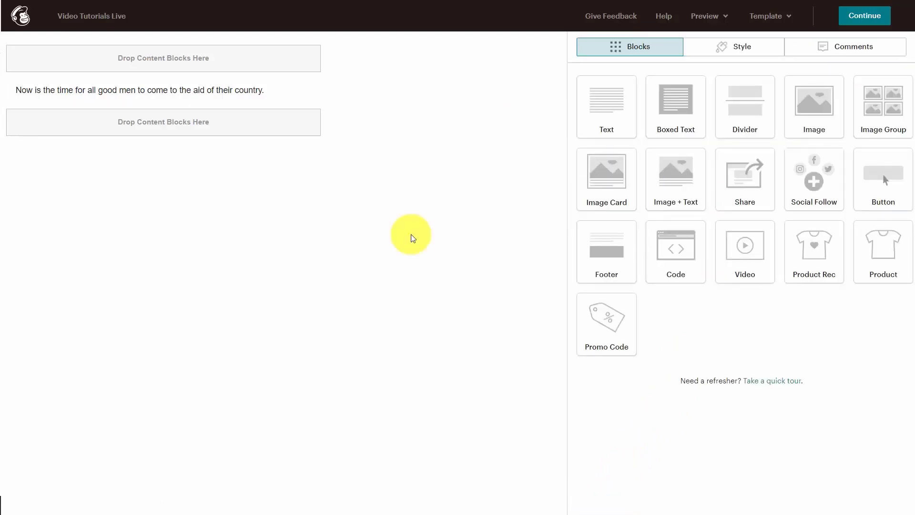
Preview the email in desktop, mobile and inbox views, and return to the editor
{"action": "left_click", "coordinate": [718, 16]}
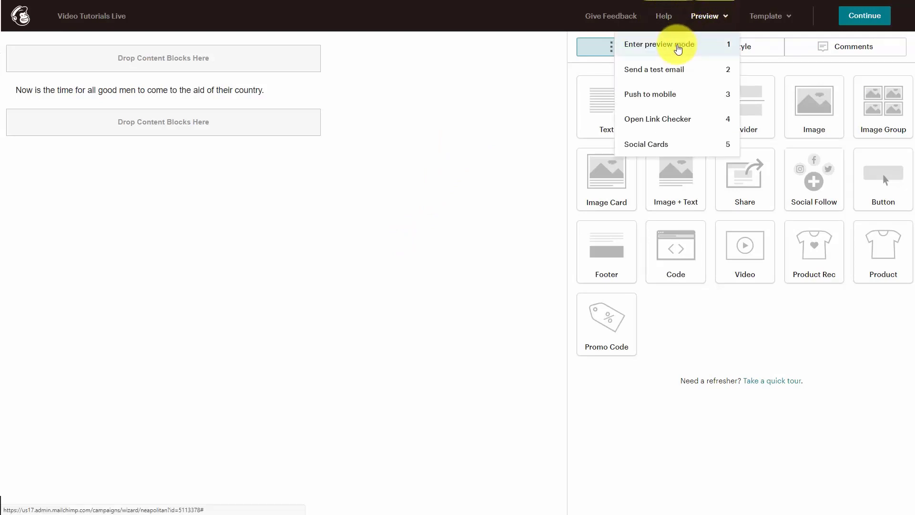
{"action": "left_click", "coordinate": [678, 47]}
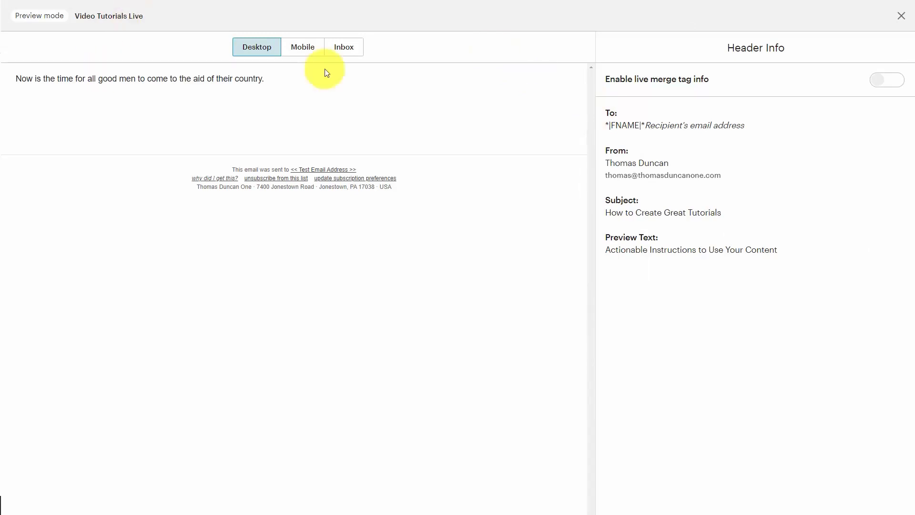
{"action": "left_click", "coordinate": [299, 47]}
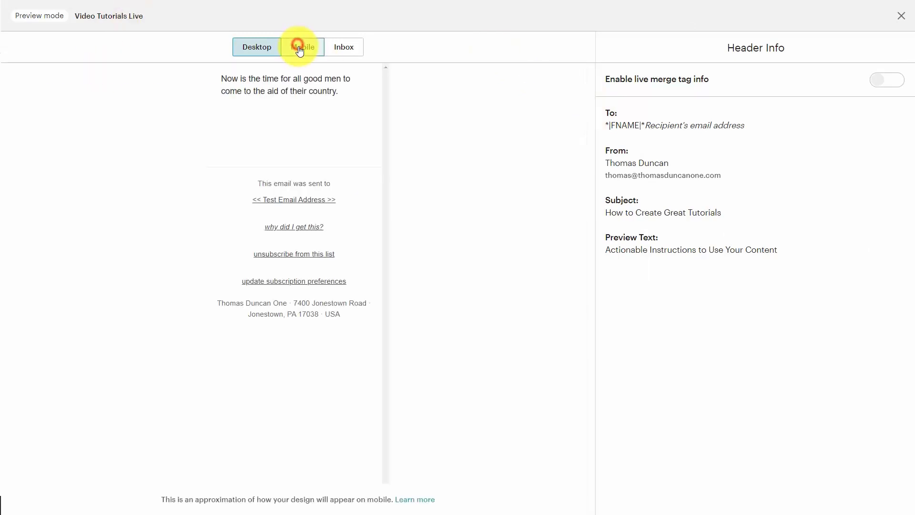
{"action": "left_click", "coordinate": [350, 51]}
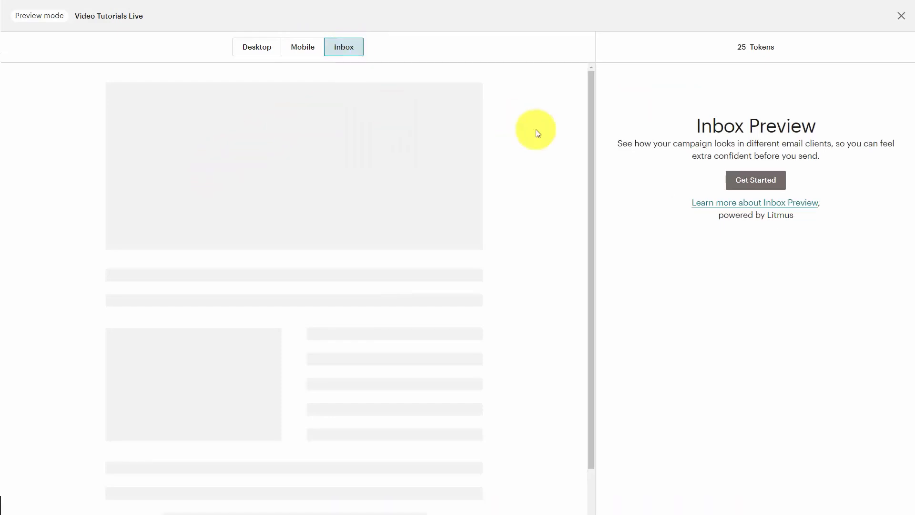
{"action": "left_click", "coordinate": [898, 20]}
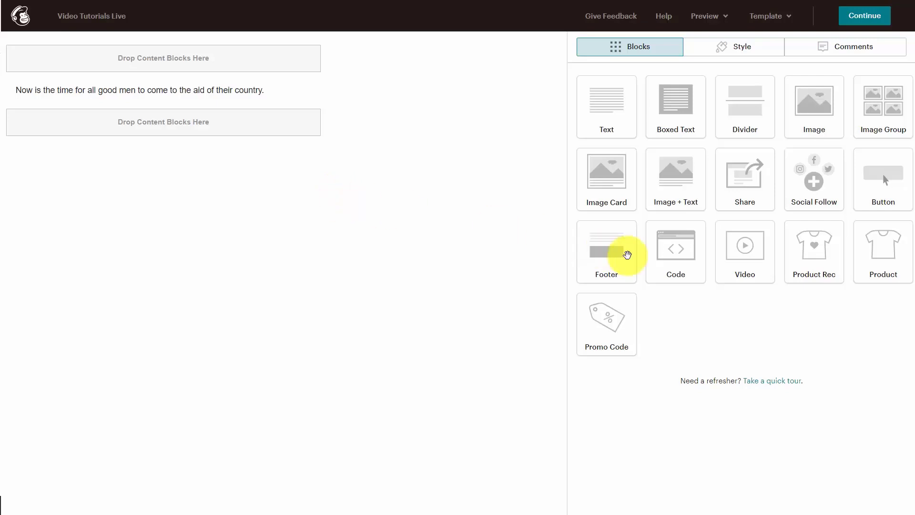
Try out a Video block below the text block and delete it again
{"action": "left_click_drag", "start_coordinate": [741, 248], "coordinate": [143, 108]}
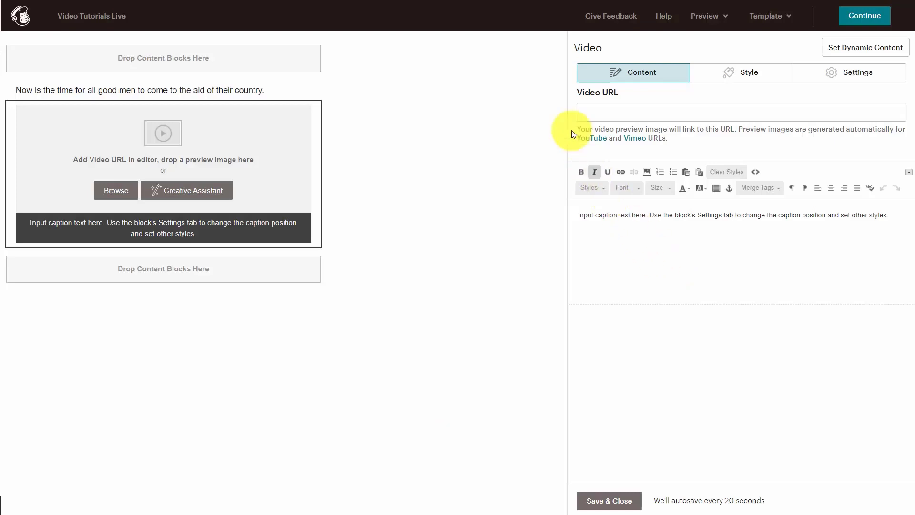
{"action": "left_click", "coordinate": [306, 112]}
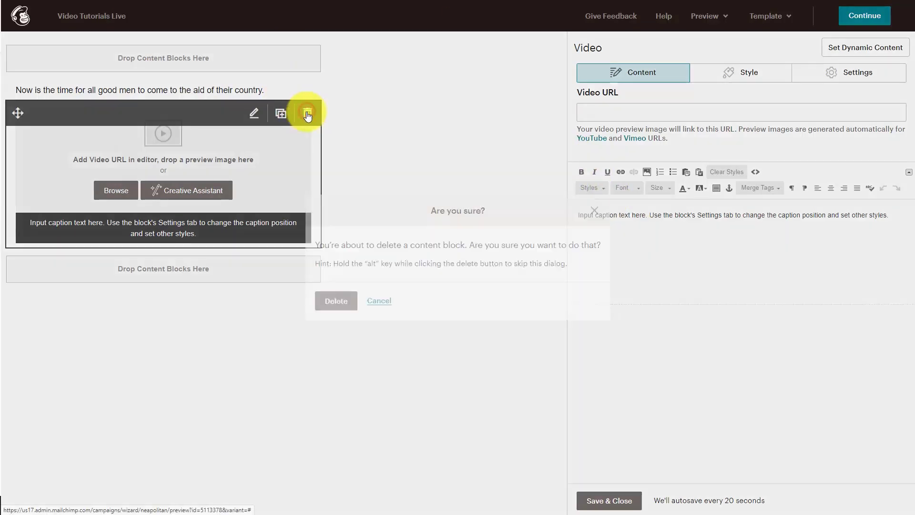
{"action": "left_click", "coordinate": [341, 305]}
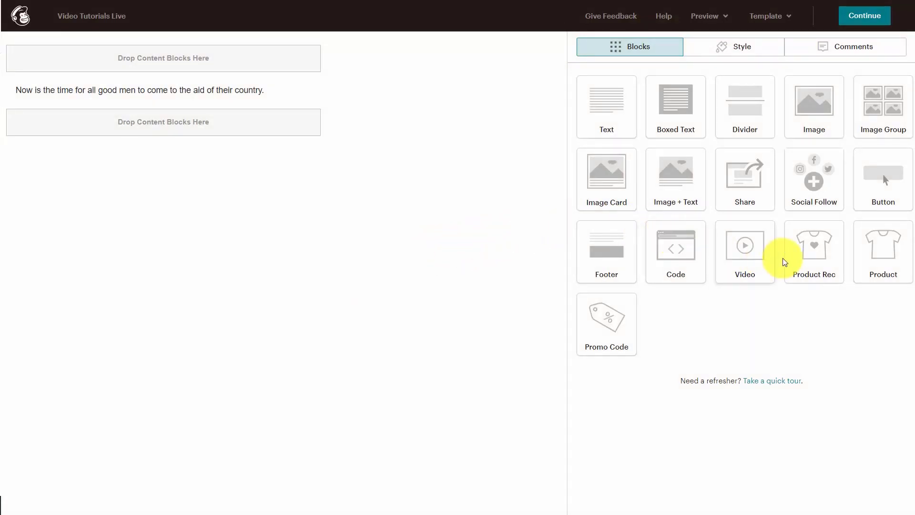
Try out a Product Rec block below the text block and delete it again
{"action": "left_click", "coordinate": [811, 246]}
{"action": "left_click_drag", "start_coordinate": [810, 246], "coordinate": [264, 126]}
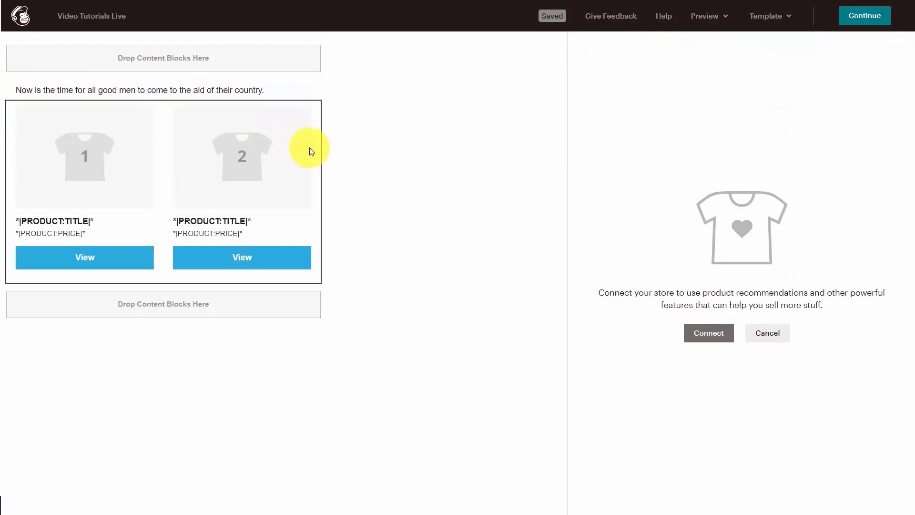
{"action": "left_click", "coordinate": [307, 113]}
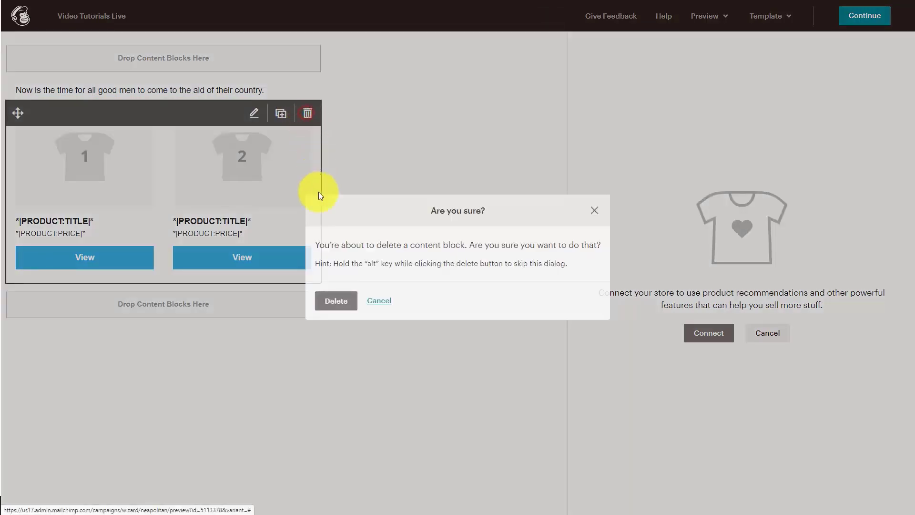
{"action": "left_click", "coordinate": [336, 299]}
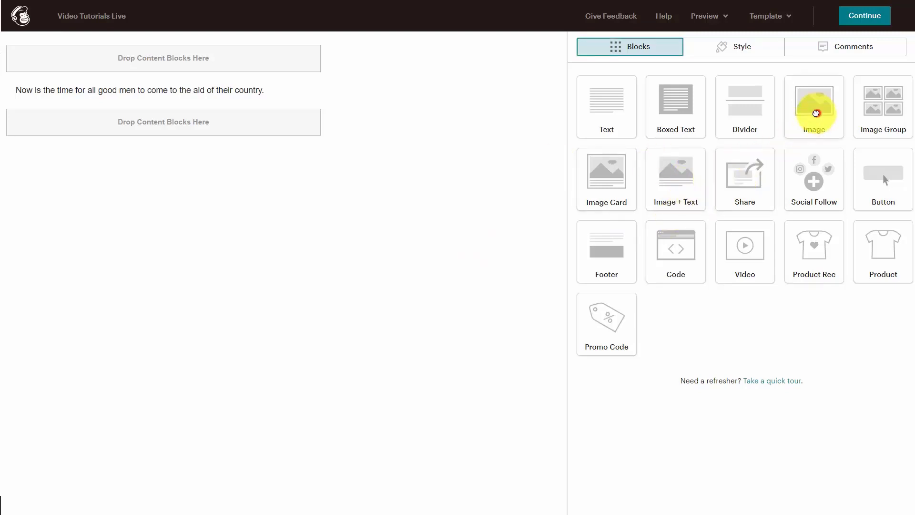
Try out an Image block in the empty area above the text and delete it again
{"action": "left_click_drag", "start_coordinate": [815, 113], "coordinate": [214, 59]}
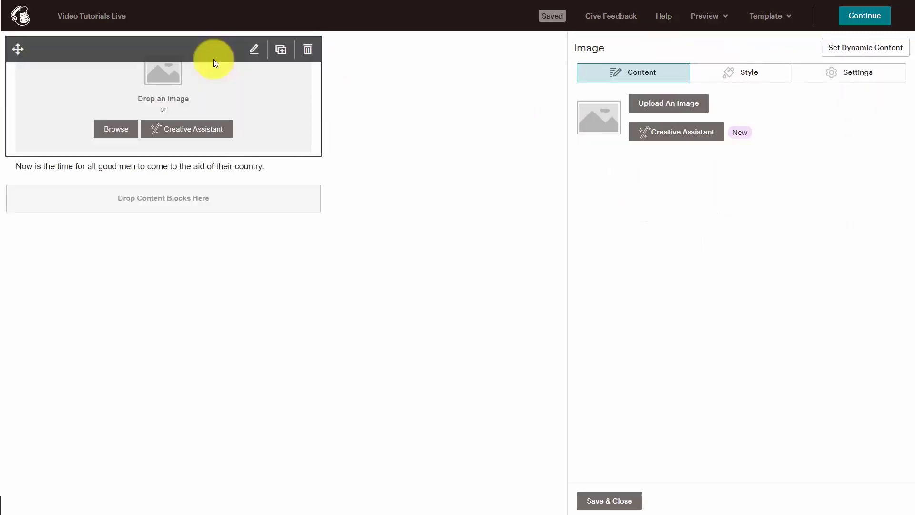
{"action": "left_click", "coordinate": [306, 48]}
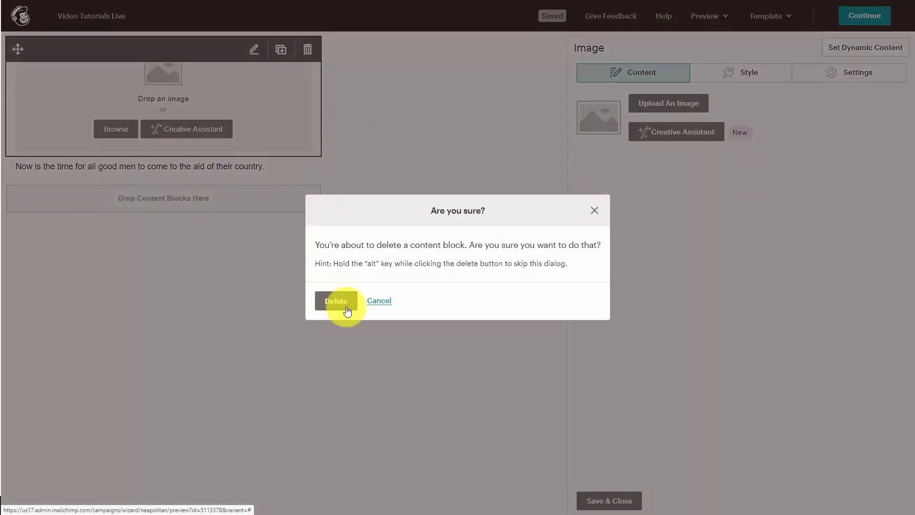
{"action": "left_click", "coordinate": [339, 305]}
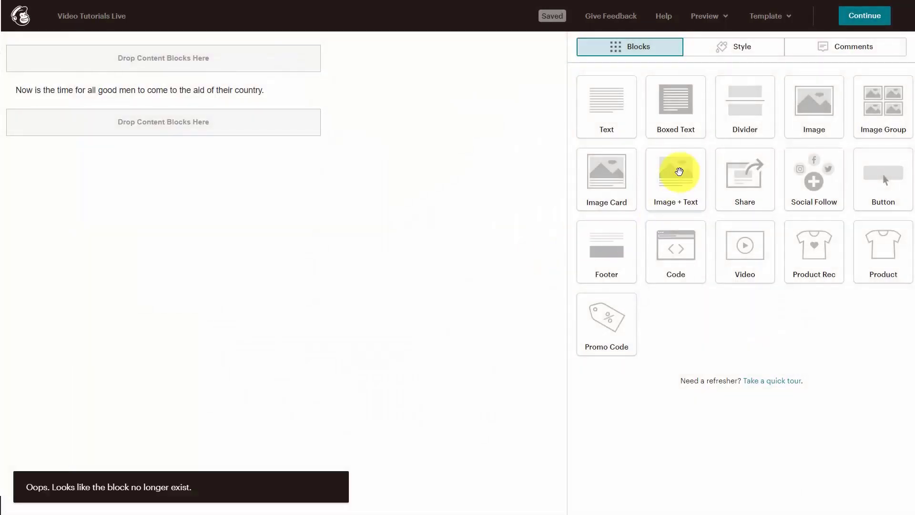
Try out an Image + Text block directly above the text block and delete it again
{"action": "left_click_drag", "start_coordinate": [667, 170], "coordinate": [199, 87]}
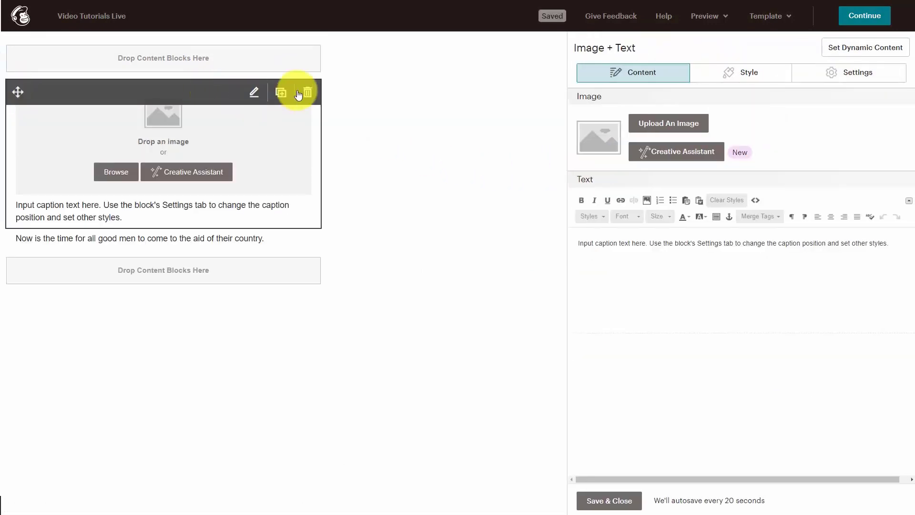
{"action": "left_click", "coordinate": [304, 90]}
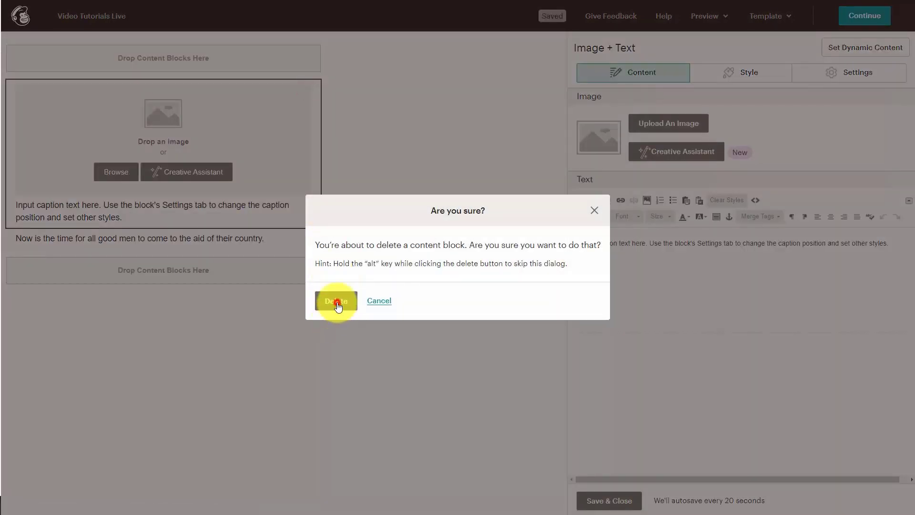
{"action": "left_click", "coordinate": [338, 300]}
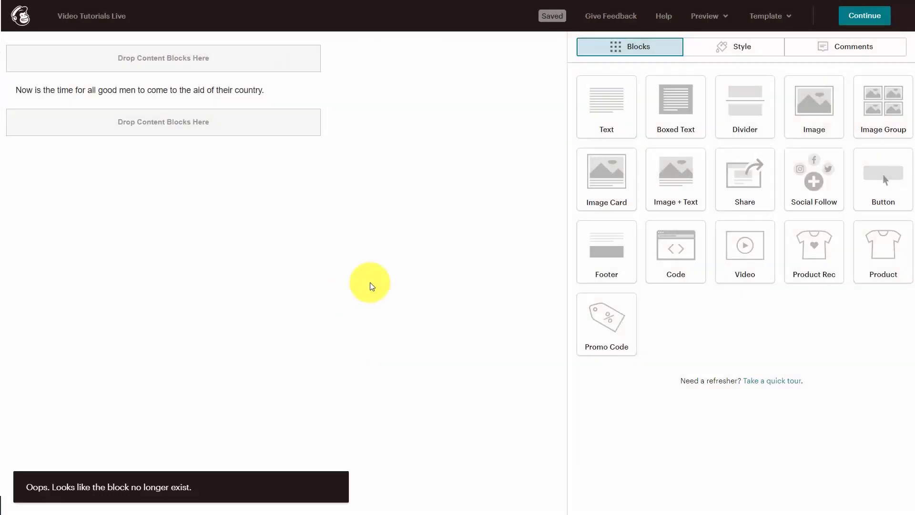
Examine the email's header, footer and mobile style settings without changing them
{"action": "left_click", "coordinate": [747, 53]}
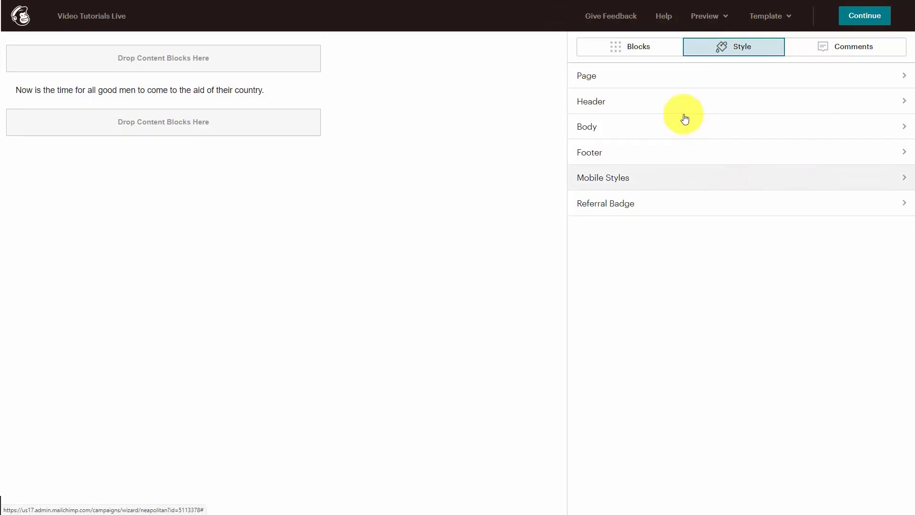
{"action": "left_click", "coordinate": [830, 111]}
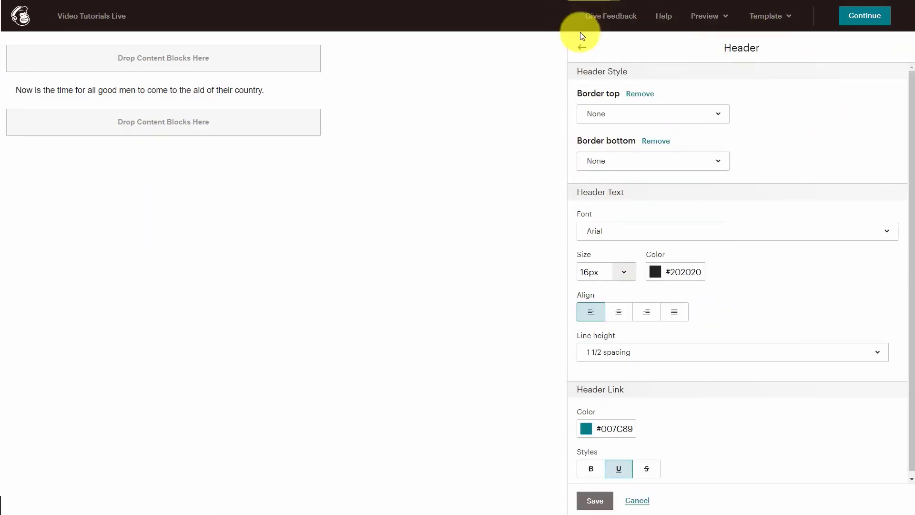
{"action": "left_click", "coordinate": [582, 46]}
{"action": "left_click", "coordinate": [627, 162]}
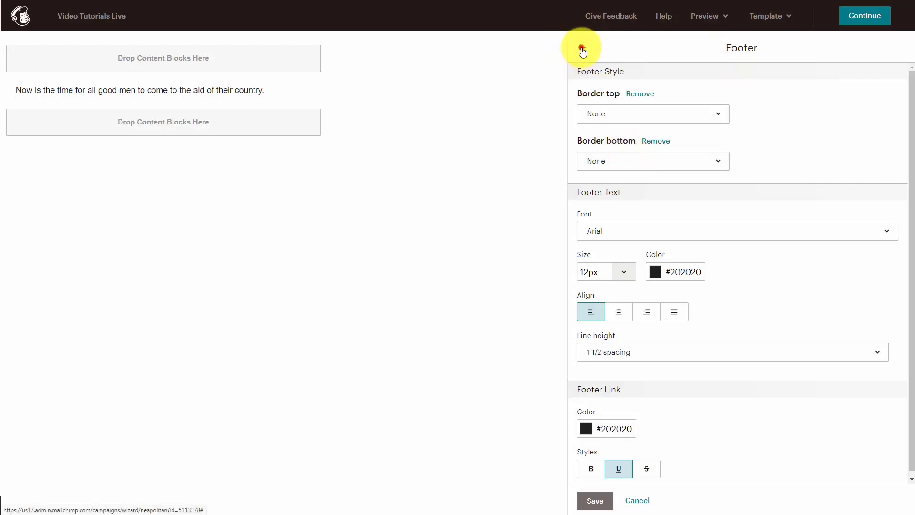
{"action": "left_click", "coordinate": [581, 49]}
{"action": "left_click", "coordinate": [622, 184]}
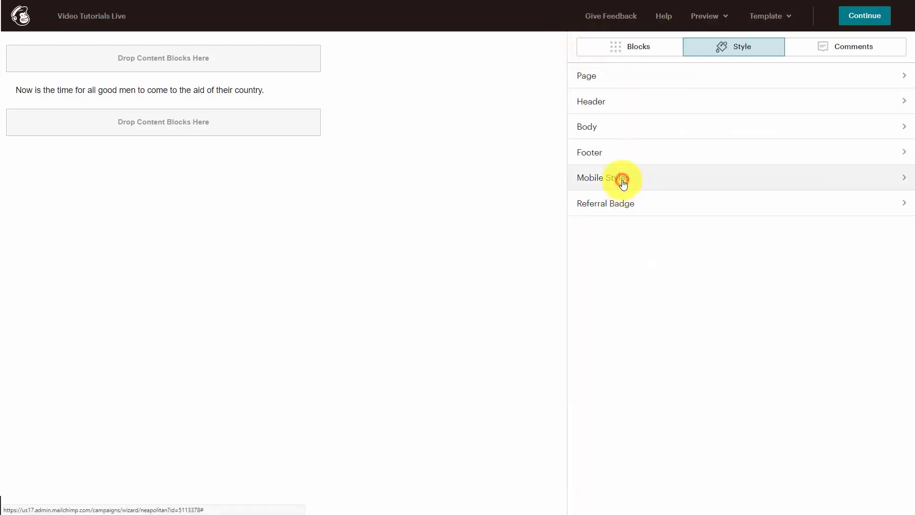
{"action": "left_click", "coordinate": [584, 48]}
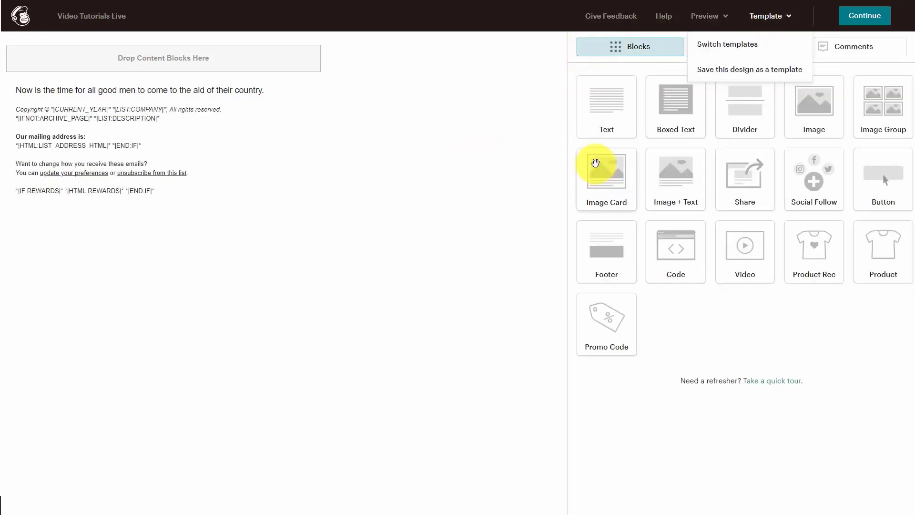
Switch the email's template to the featured "Make an Announcement" layout and confirm the change
{"action": "left_click", "coordinate": [420, 249]}
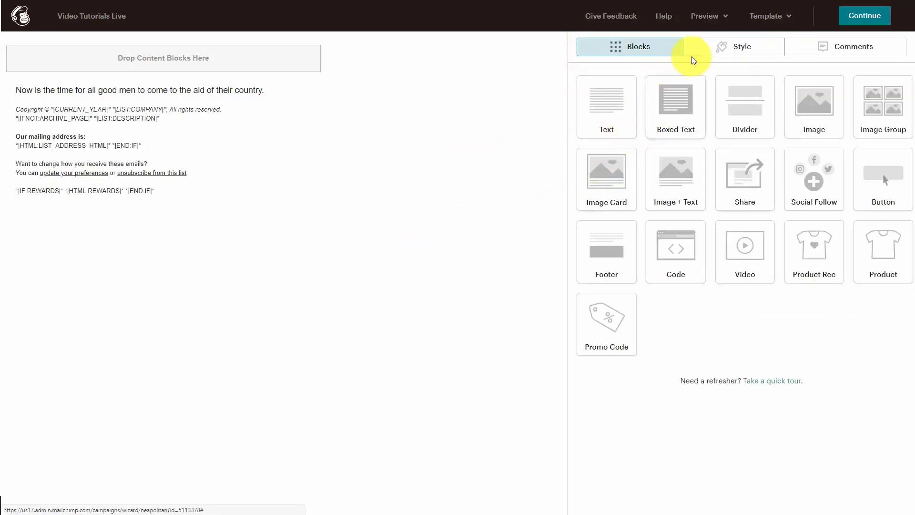
{"action": "left_click", "coordinate": [777, 23]}
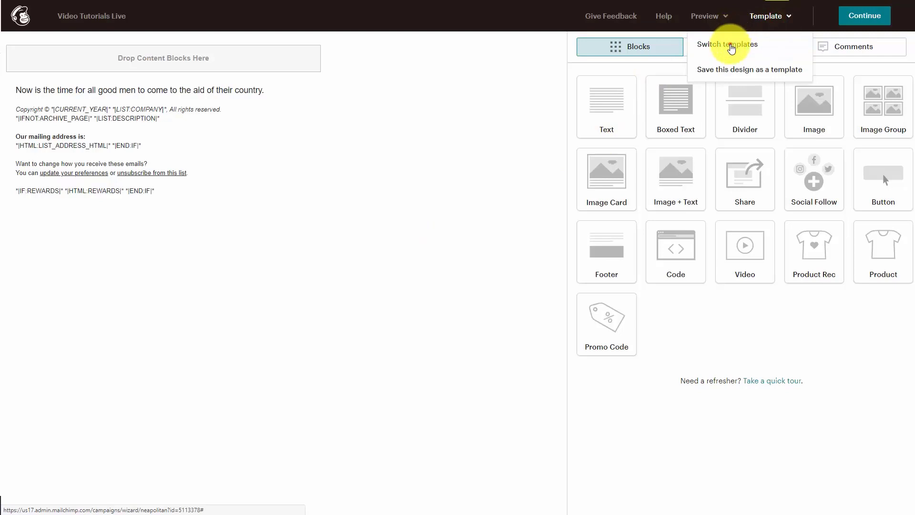
{"action": "left_click", "coordinate": [731, 44]}
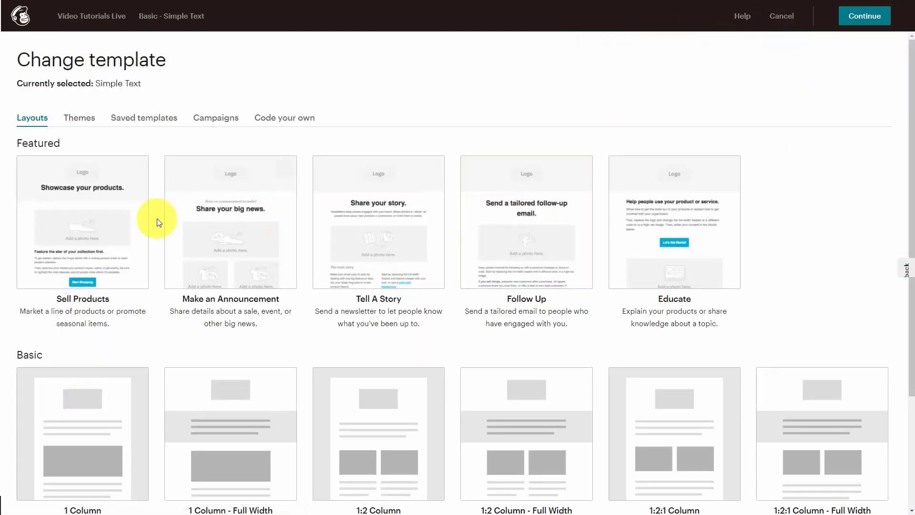
{"action": "left_click", "coordinate": [187, 229]}
{"action": "left_click", "coordinate": [315, 328]}
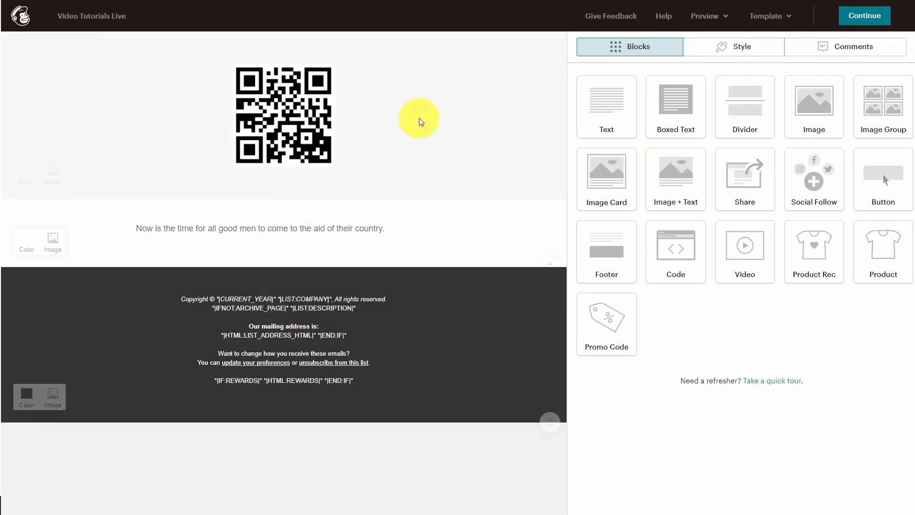
Finish the design and review the campaign's recipients, sender, subject, content and sharing details
{"action": "left_click", "coordinate": [864, 16]}
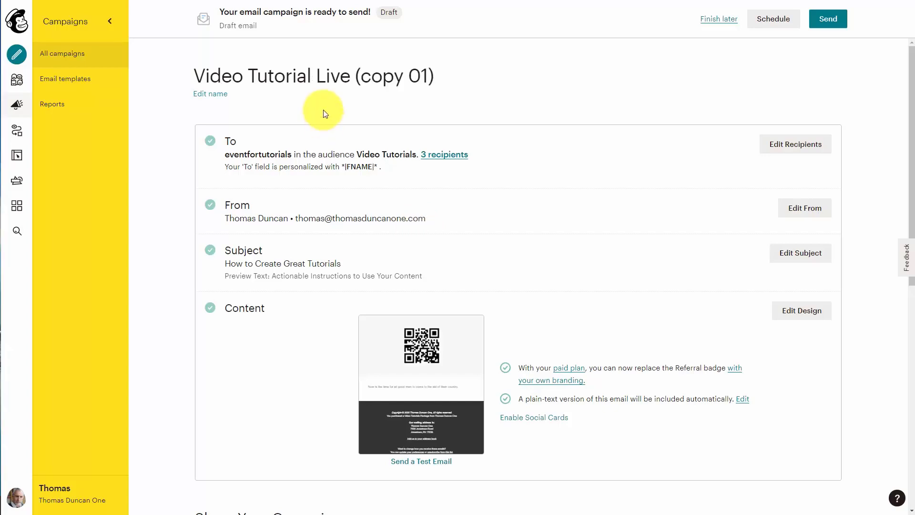
{"action": "scroll", "coordinate": [323, 113], "scroll_direction": "down", "scroll_amount": 5}
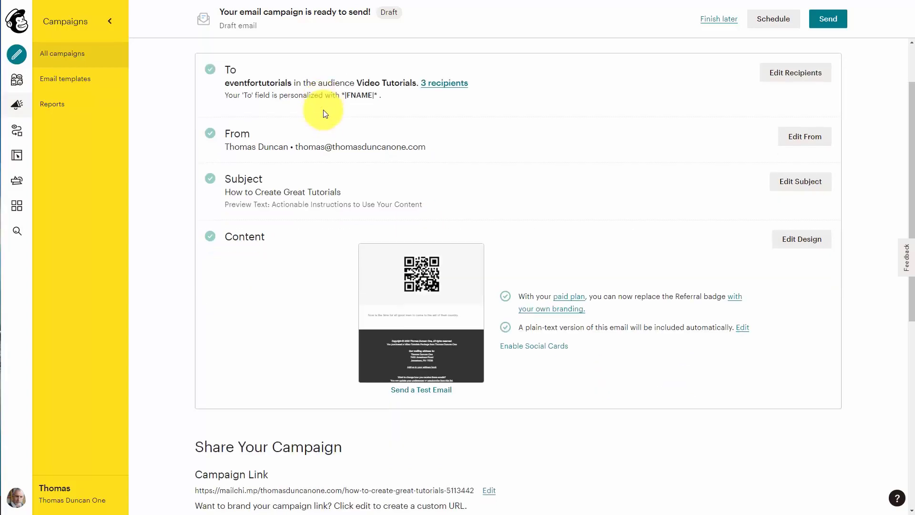
Add a Facebook post to the page "The Passon To Profit Mandate" and a Twitter post to the campaign, saving both with their preset messages
{"action": "scroll", "coordinate": [323, 112], "scroll_direction": "down", "scroll_amount": 5}
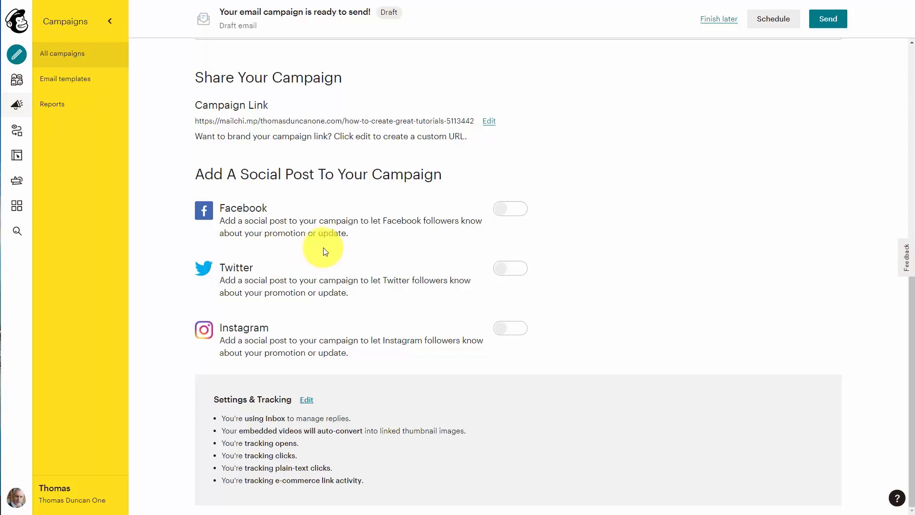
{"action": "left_click", "coordinate": [515, 210]}
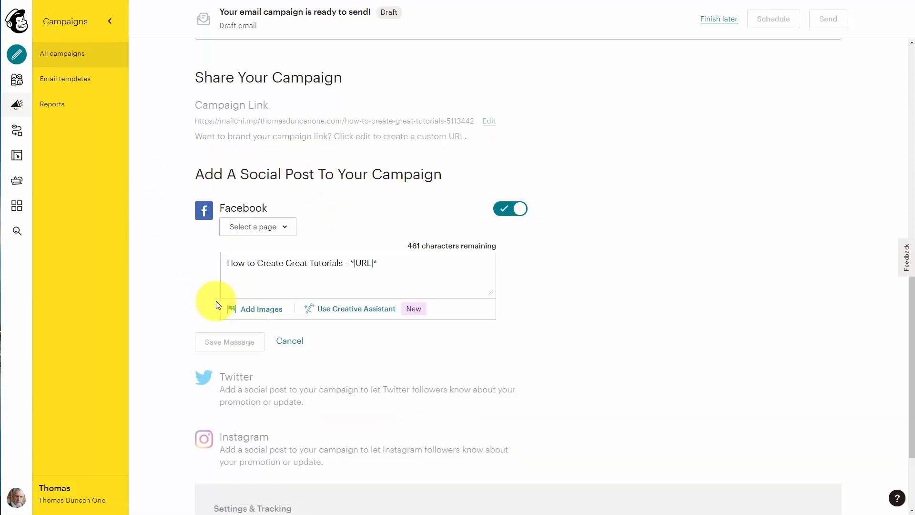
{"action": "left_click", "coordinate": [287, 229]}
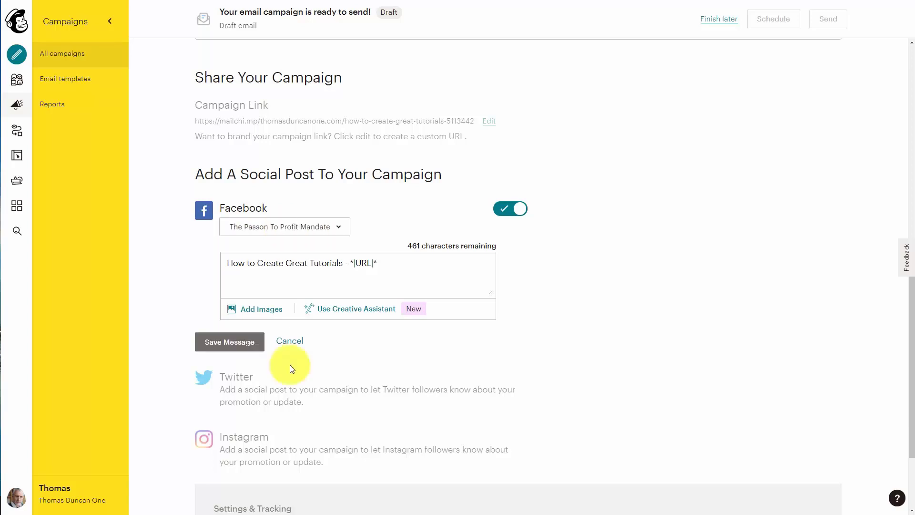
{"action": "left_click", "coordinate": [237, 342]}
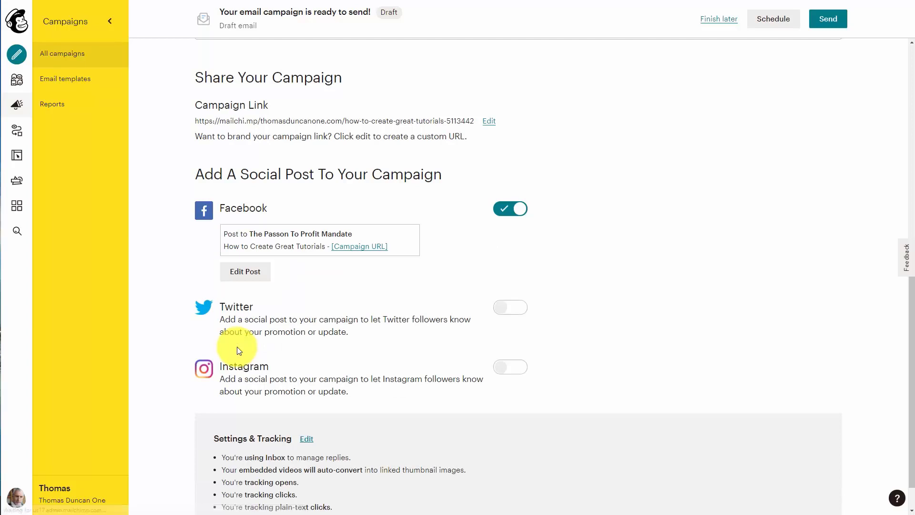
{"action": "left_click", "coordinate": [519, 309]}
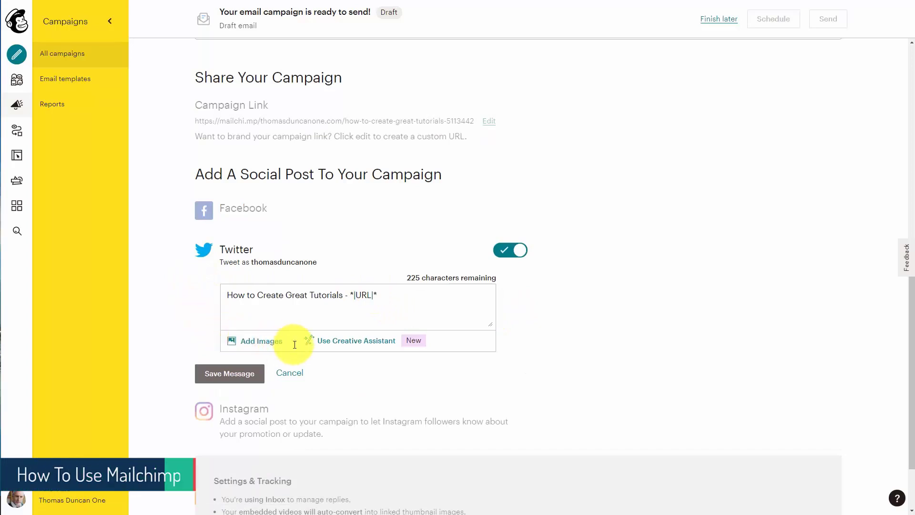
{"action": "left_click", "coordinate": [229, 374]}
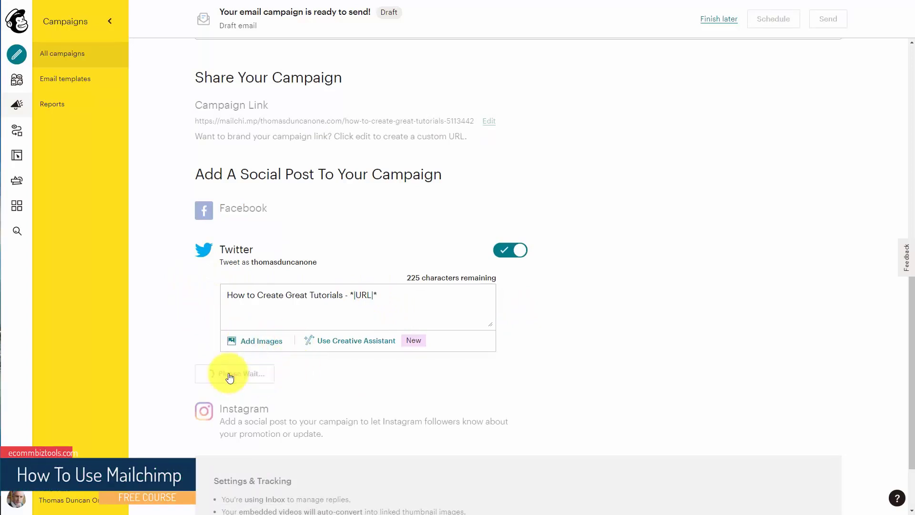
Try to add an Instagram post with the connected profile and the preset message "How to Create Great Tutorials"
{"action": "left_click", "coordinate": [514, 406]}
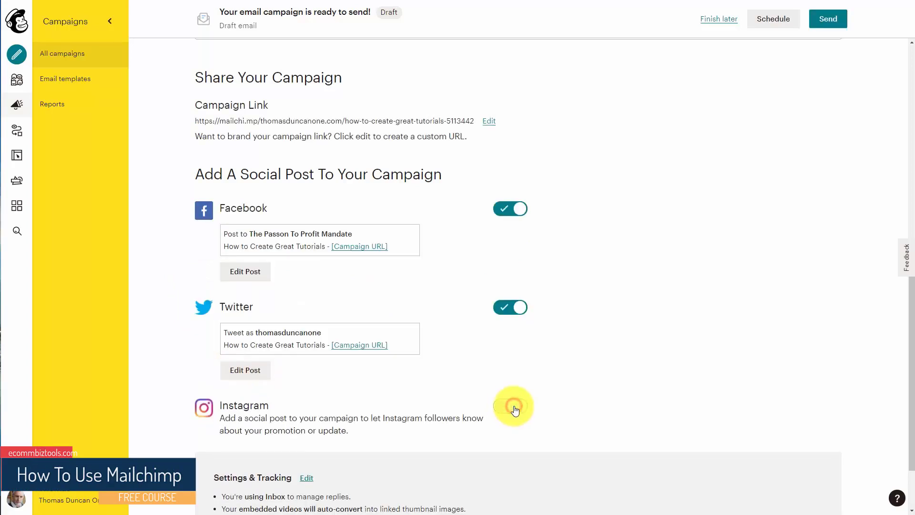
{"action": "scroll", "coordinate": [419, 368], "scroll_direction": "down", "scroll_amount": 2}
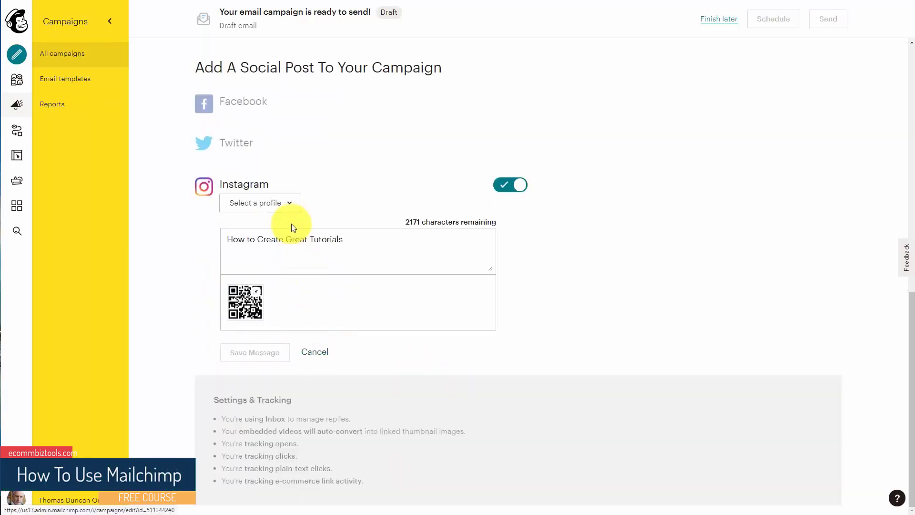
{"action": "left_click", "coordinate": [288, 207]}
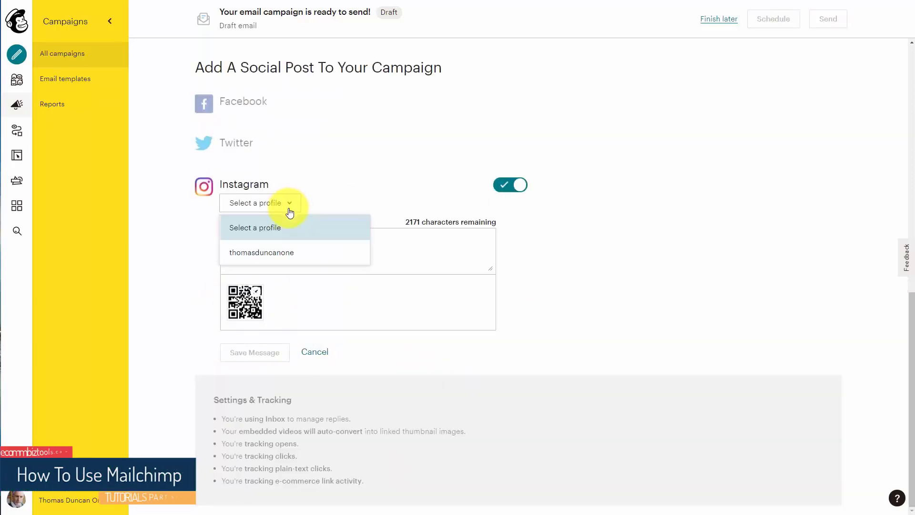
{"action": "left_click", "coordinate": [279, 253]}
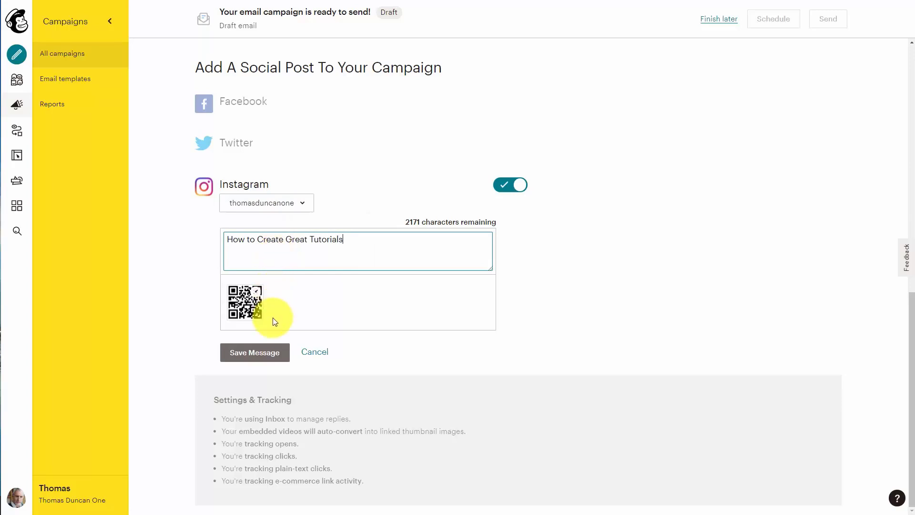
{"action": "left_click", "coordinate": [262, 353]}
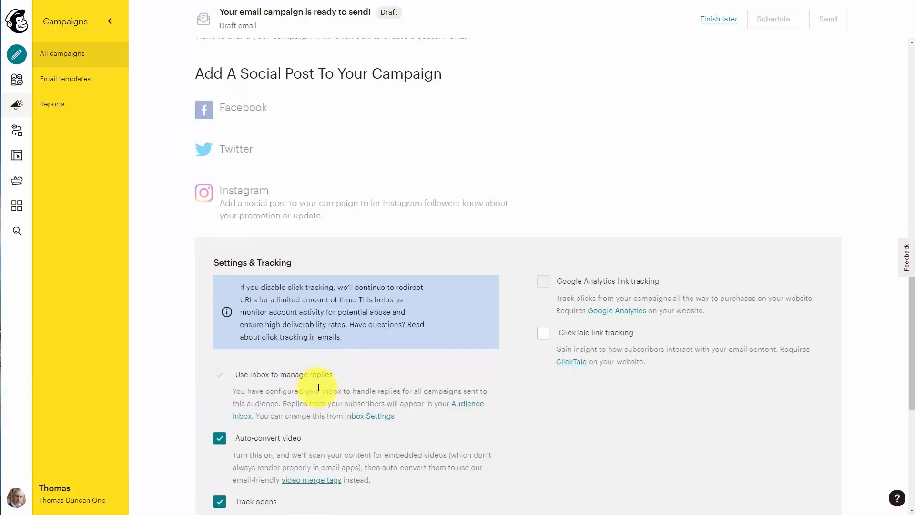
Disable video auto-conversion and the tracking of opens, clicks, plain-text clicks and e-commerce links in the campaign's settings, and save
{"action": "scroll", "coordinate": [318, 387], "scroll_direction": "down", "scroll_amount": 5}
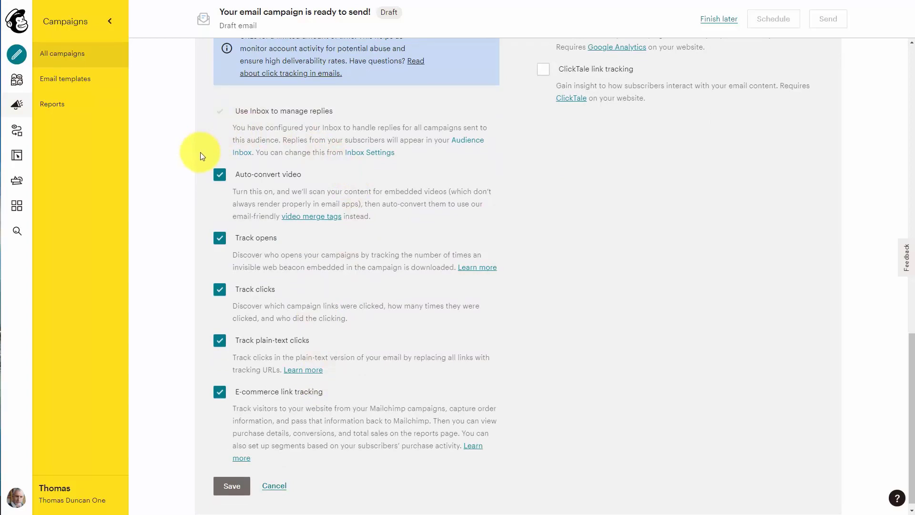
{"action": "left_click", "coordinate": [239, 179]}
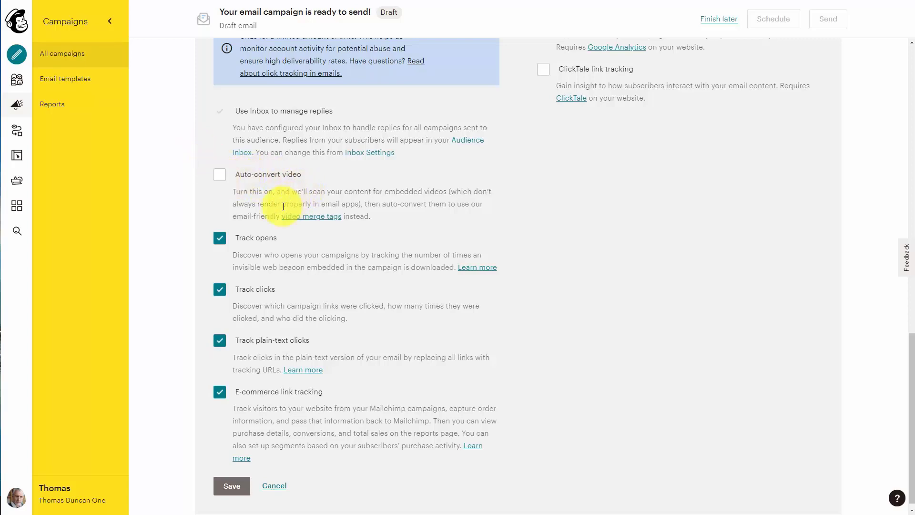
{"action": "left_click", "coordinate": [224, 236]}
{"action": "left_click", "coordinate": [219, 289]}
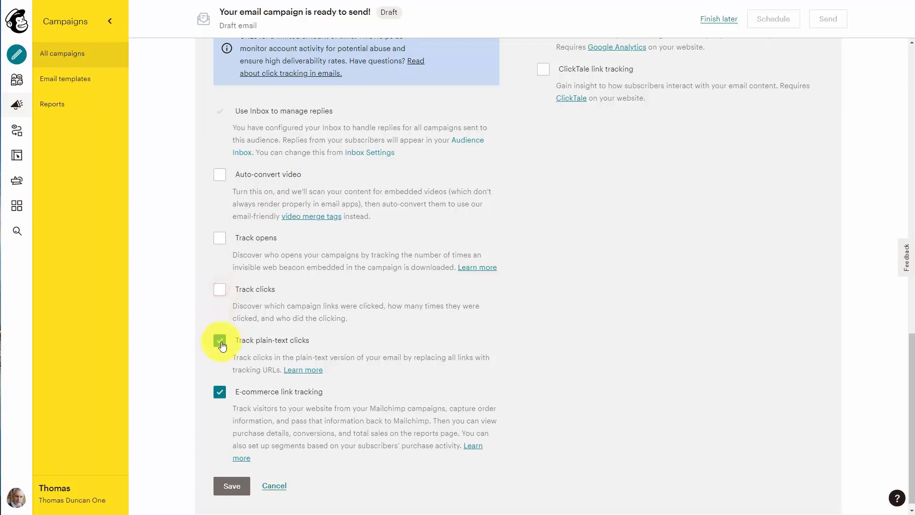
{"action": "left_click", "coordinate": [220, 340]}
{"action": "left_click", "coordinate": [219, 391]}
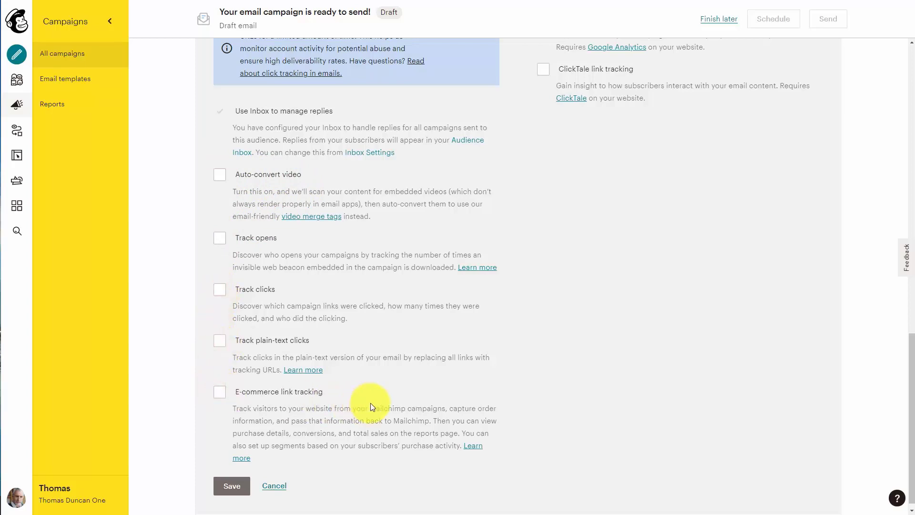
{"action": "scroll", "coordinate": [370, 402], "scroll_direction": "up", "scroll_amount": 3}
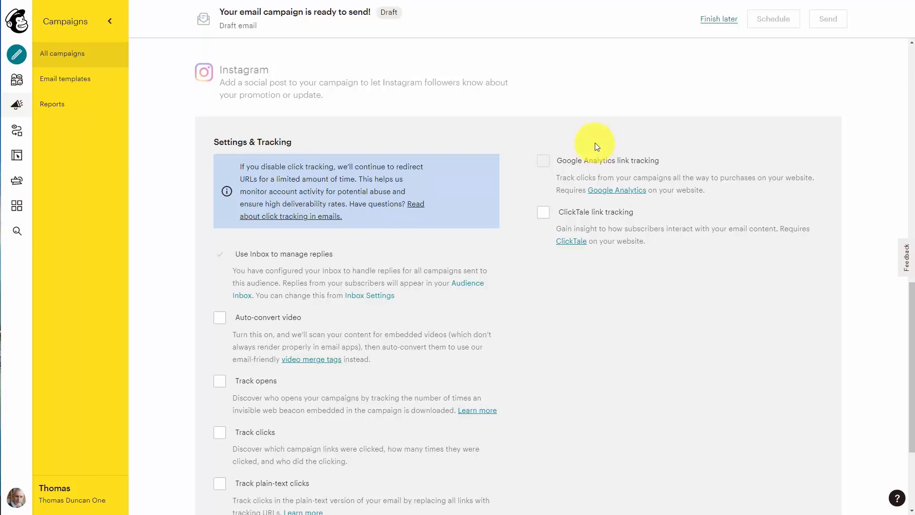
{"action": "scroll", "coordinate": [595, 142], "scroll_direction": "down", "scroll_amount": 3}
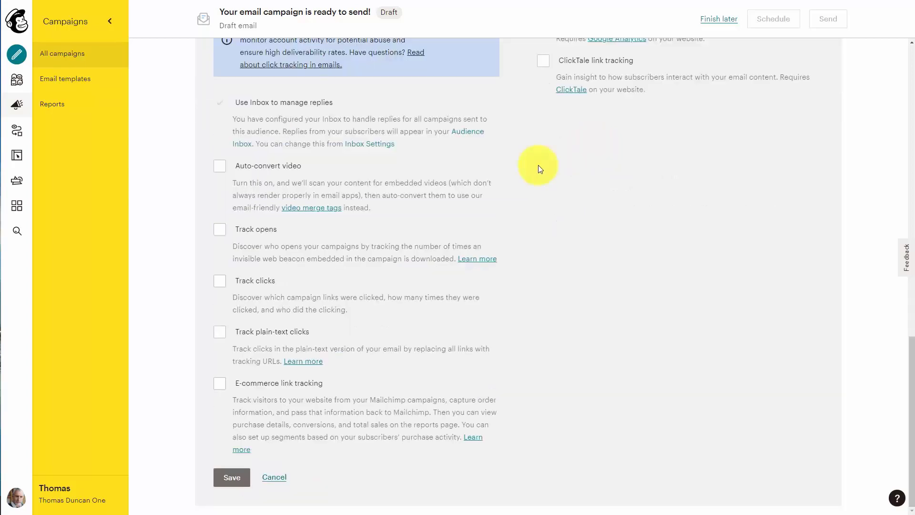
{"action": "left_click", "coordinate": [228, 481]}
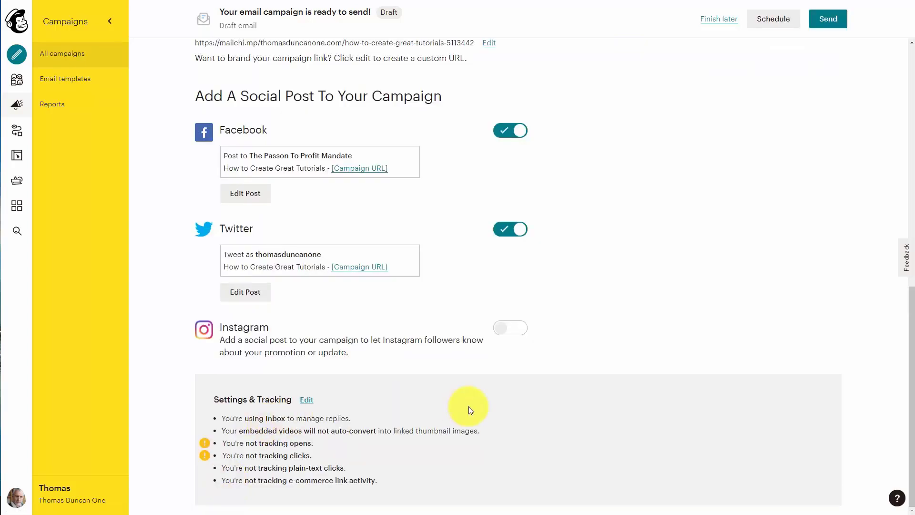
Schedule the campaign for delivery on December 19 2020 at 12:30 AM
{"action": "left_click", "coordinate": [771, 17]}
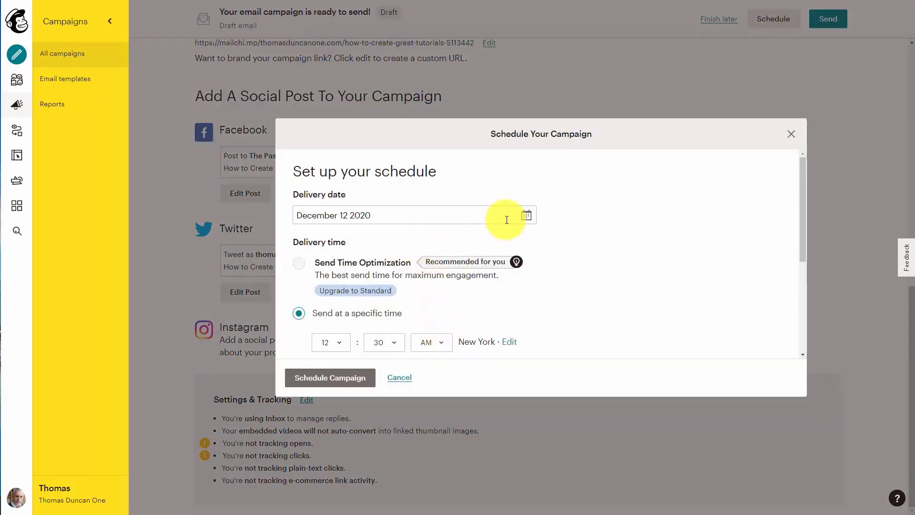
{"action": "left_click", "coordinate": [530, 215]}
{"action": "left_click", "coordinate": [511, 327]}
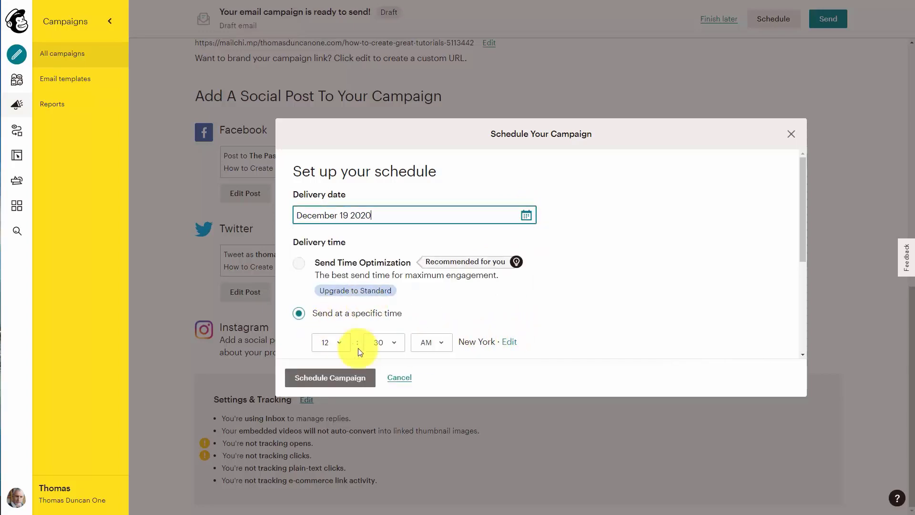
{"action": "left_click", "coordinate": [343, 381]}
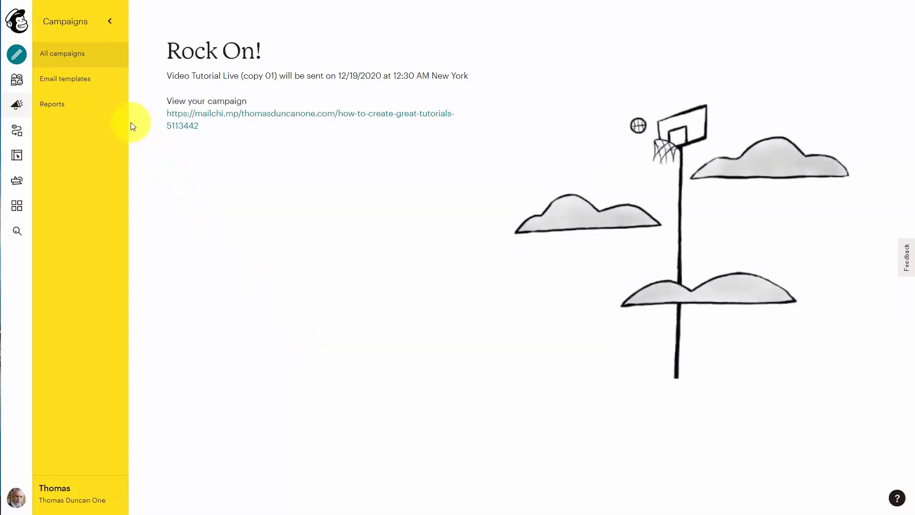
Pause the scheduled campaign "Video Tutorial Live (copy 01)" from the list of all campaigns for further editing
{"action": "left_click", "coordinate": [68, 55]}
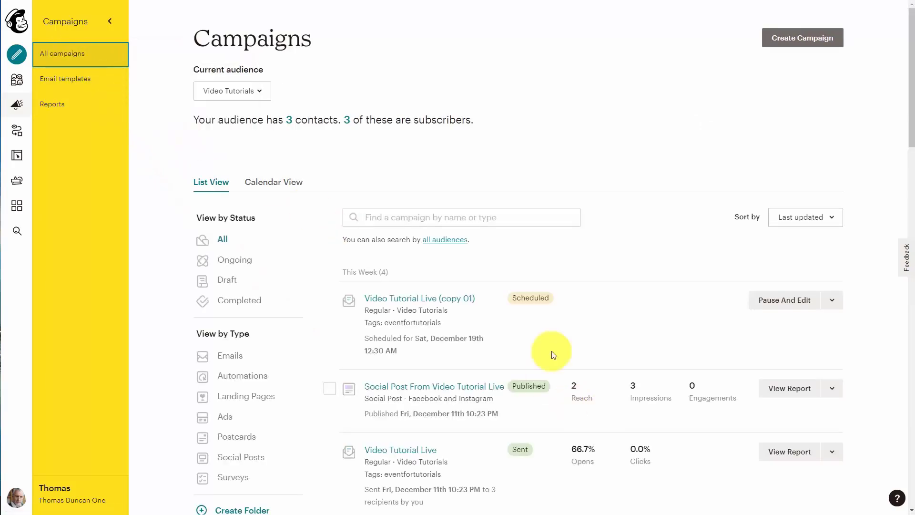
{"action": "left_click", "coordinate": [778, 300]}
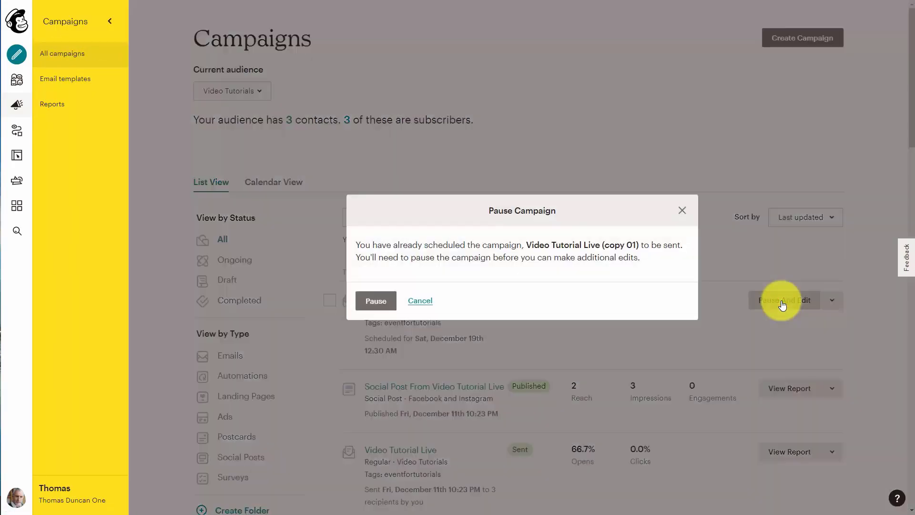
{"action": "left_click", "coordinate": [378, 302]}
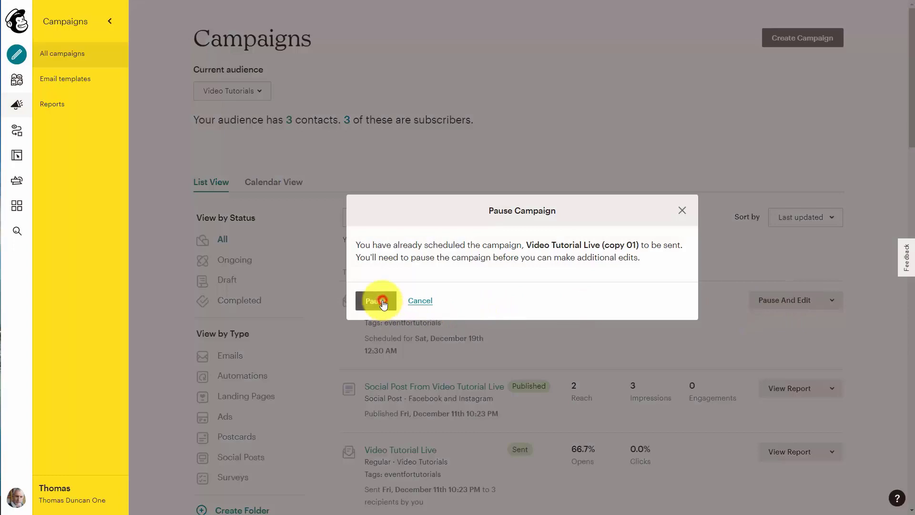